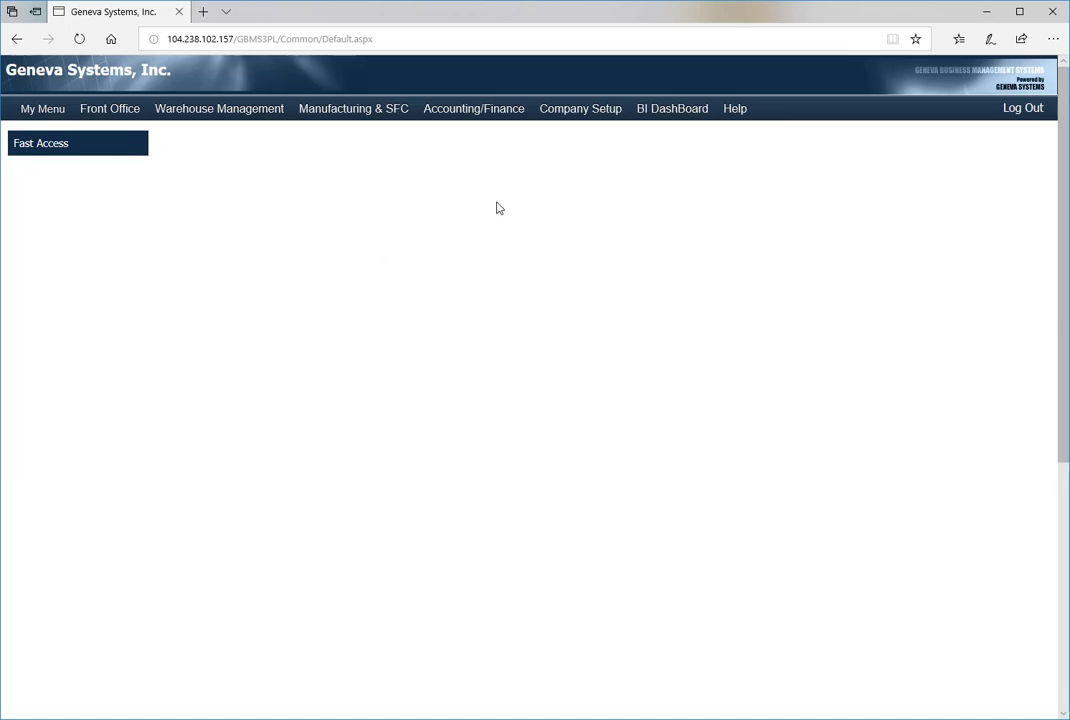
Step: Open the Company Setup user records and view the admin user's 3PL customer assignments
{"action": "mouse_move", "coordinate": [575, 112]}
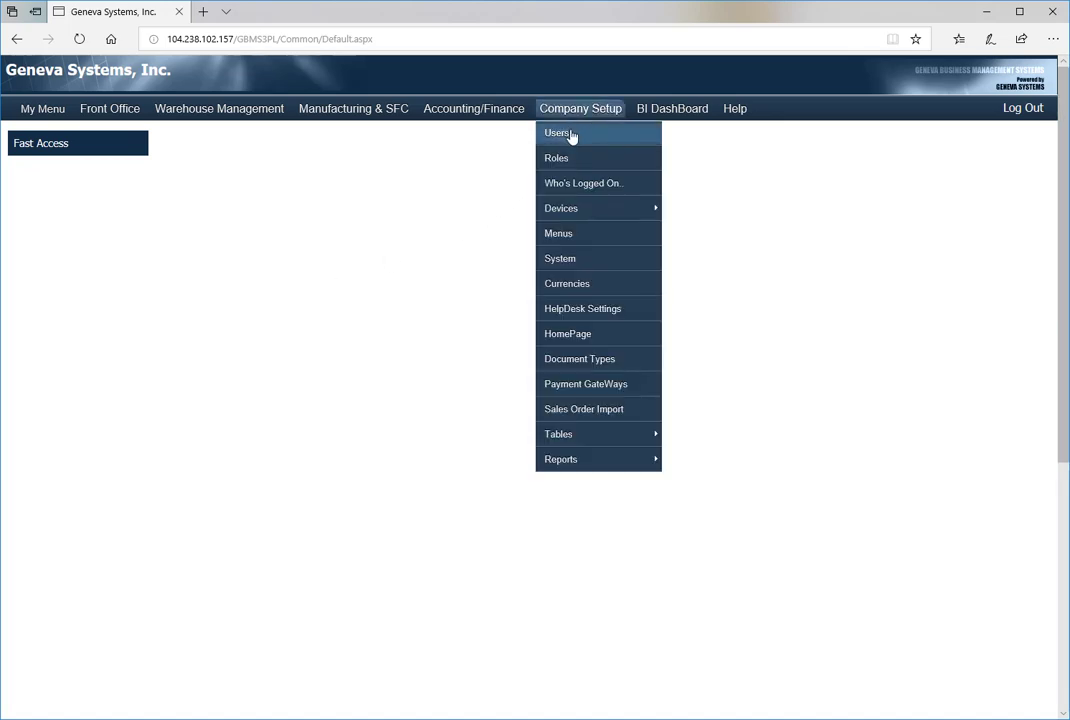
{"action": "left_click", "coordinate": [571, 134]}
{"action": "left_click_drag", "start_coordinate": [348, 22], "coordinate": [678, 128]}
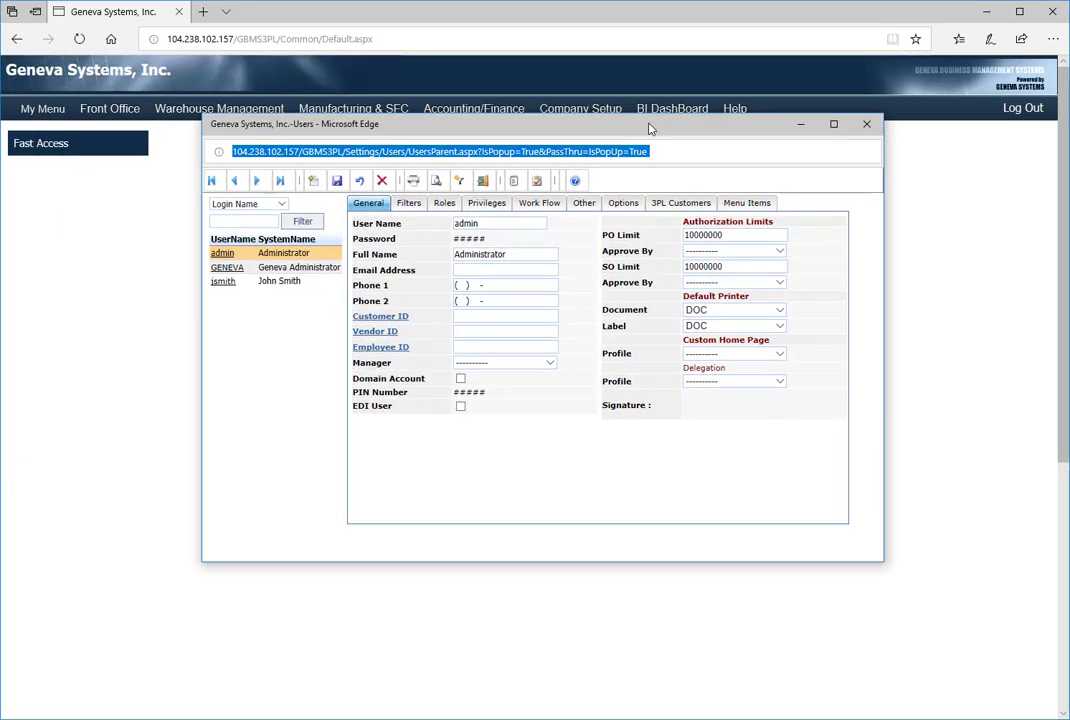
{"action": "left_click", "coordinate": [676, 204]}
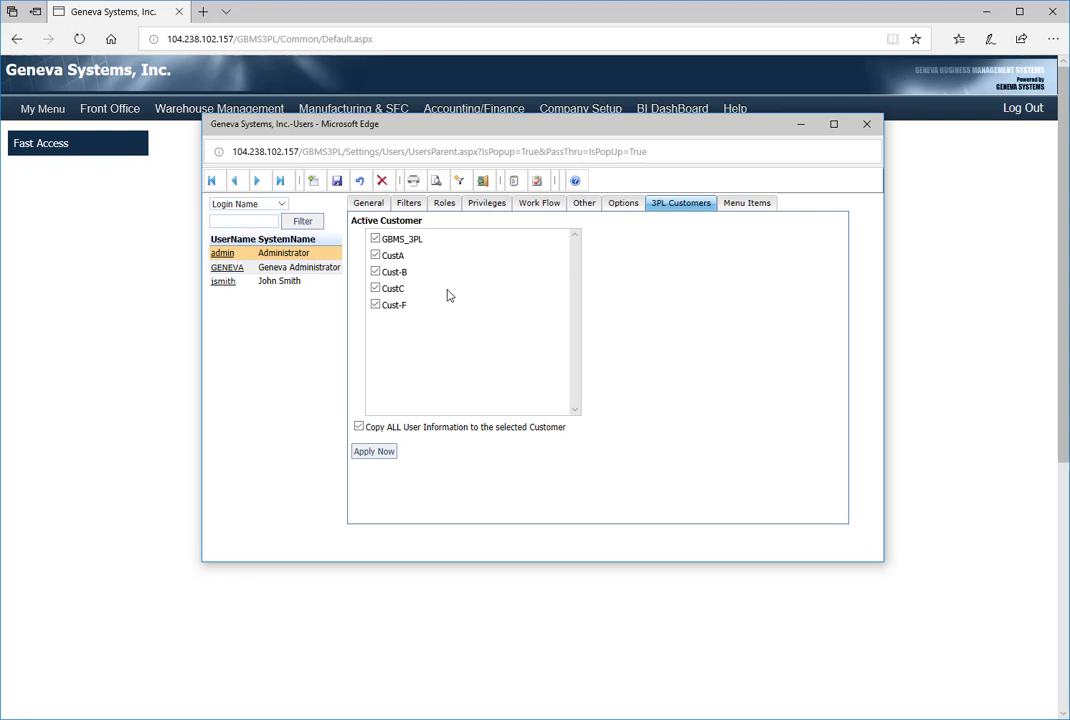
Step: Give the last listed user access to Cust-F, save and apply the assignment, and close the user records
{"action": "left_click", "coordinate": [223, 283]}
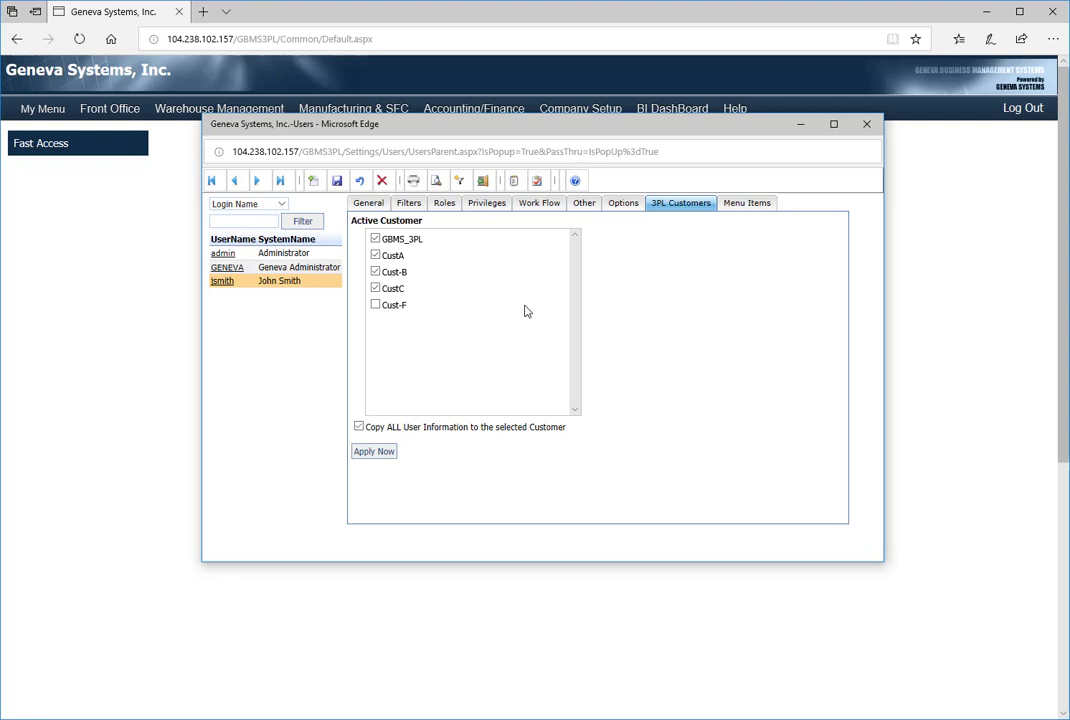
{"action": "left_click", "coordinate": [375, 305]}
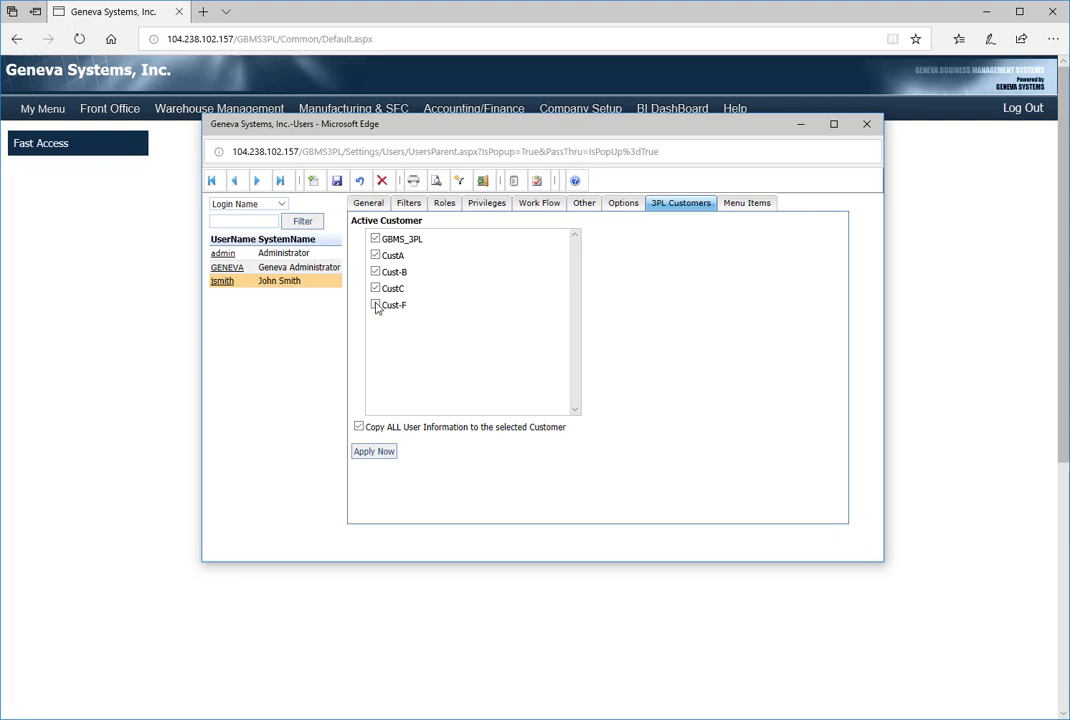
{"action": "left_click", "coordinate": [339, 182]}
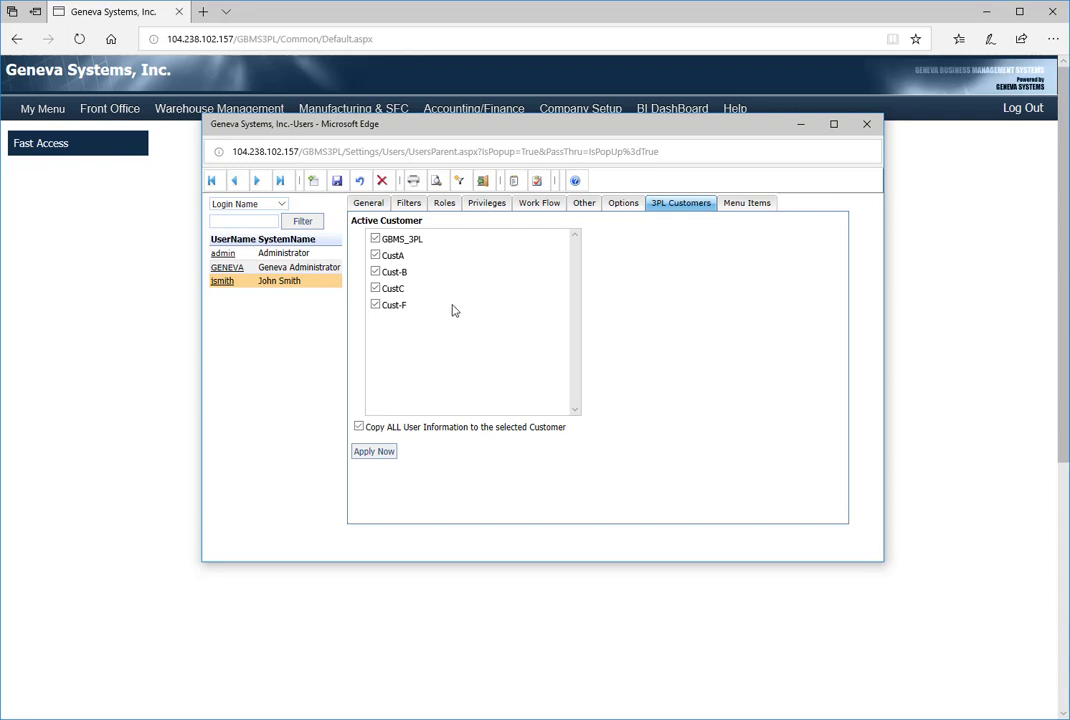
{"action": "left_click", "coordinate": [380, 455]}
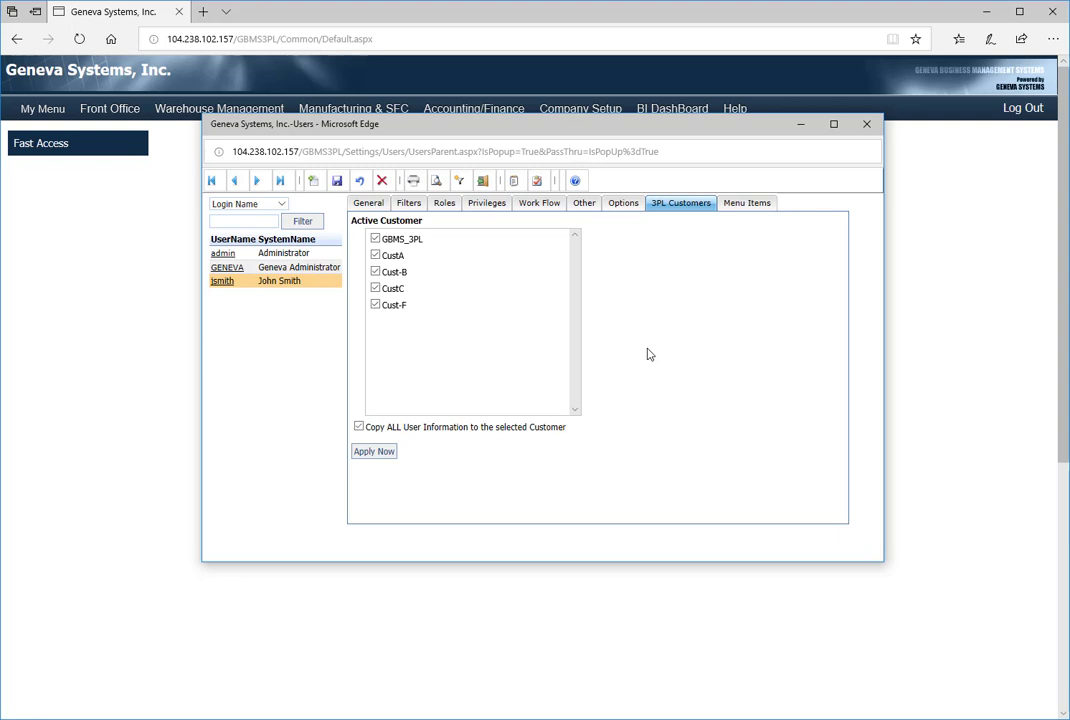
{"action": "left_click", "coordinate": [865, 125]}
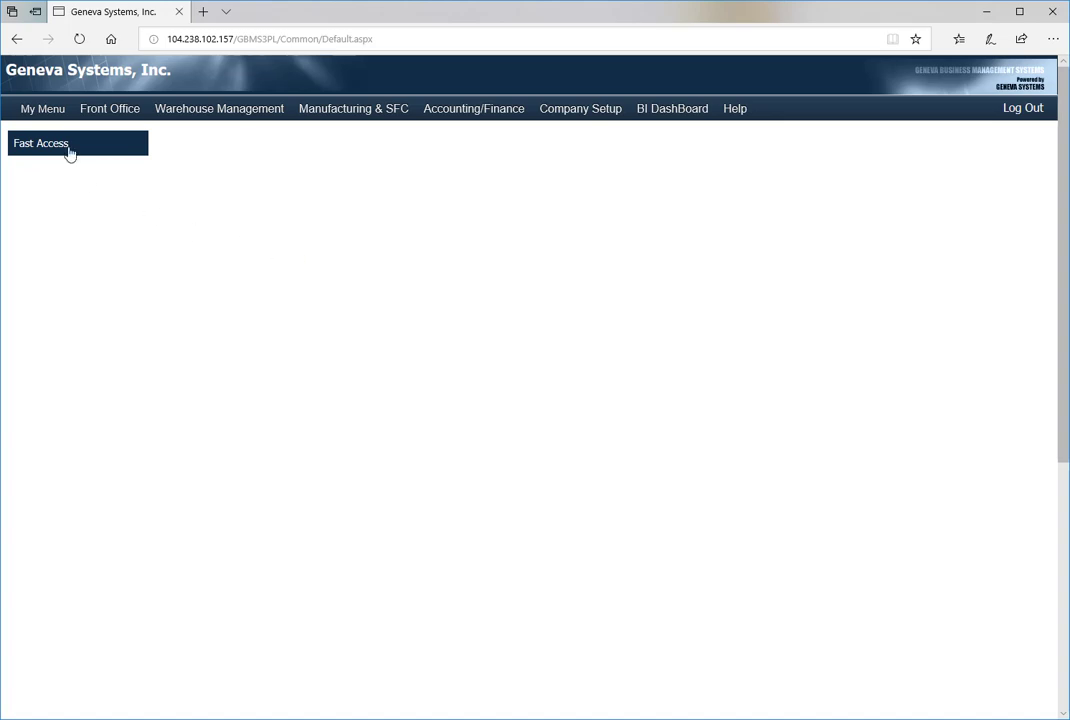
Step: Switch the active company to Customer A and reload the menu
{"action": "mouse_move", "coordinate": [45, 107]}
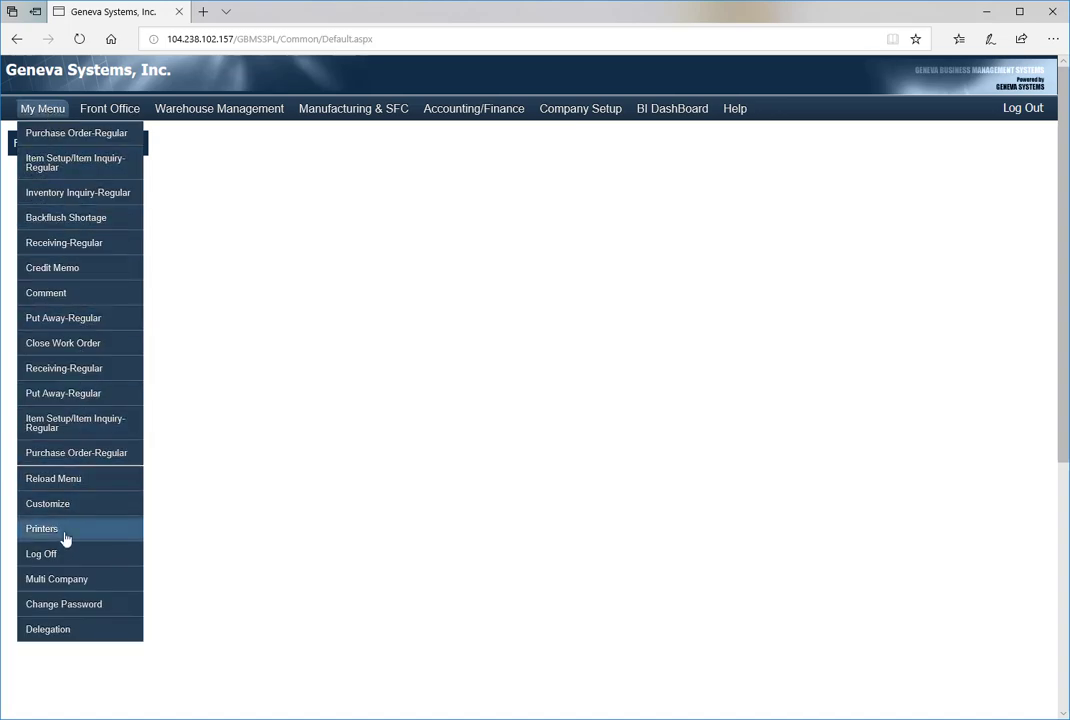
{"action": "left_click", "coordinate": [64, 586]}
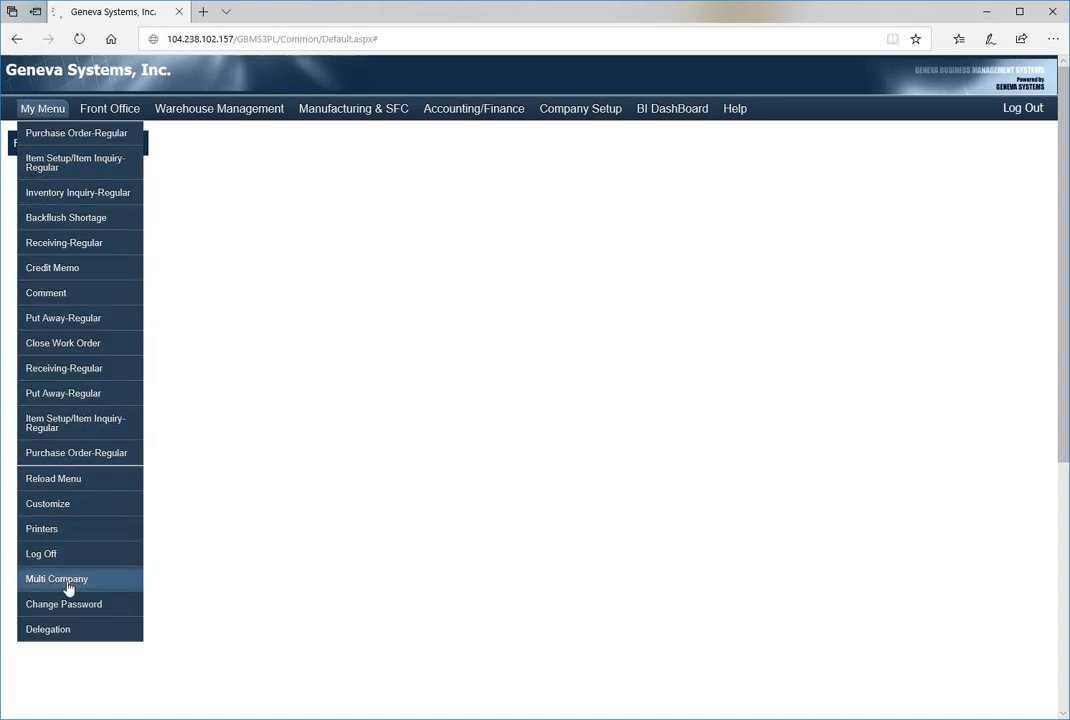
{"action": "left_click", "coordinate": [244, 240]}
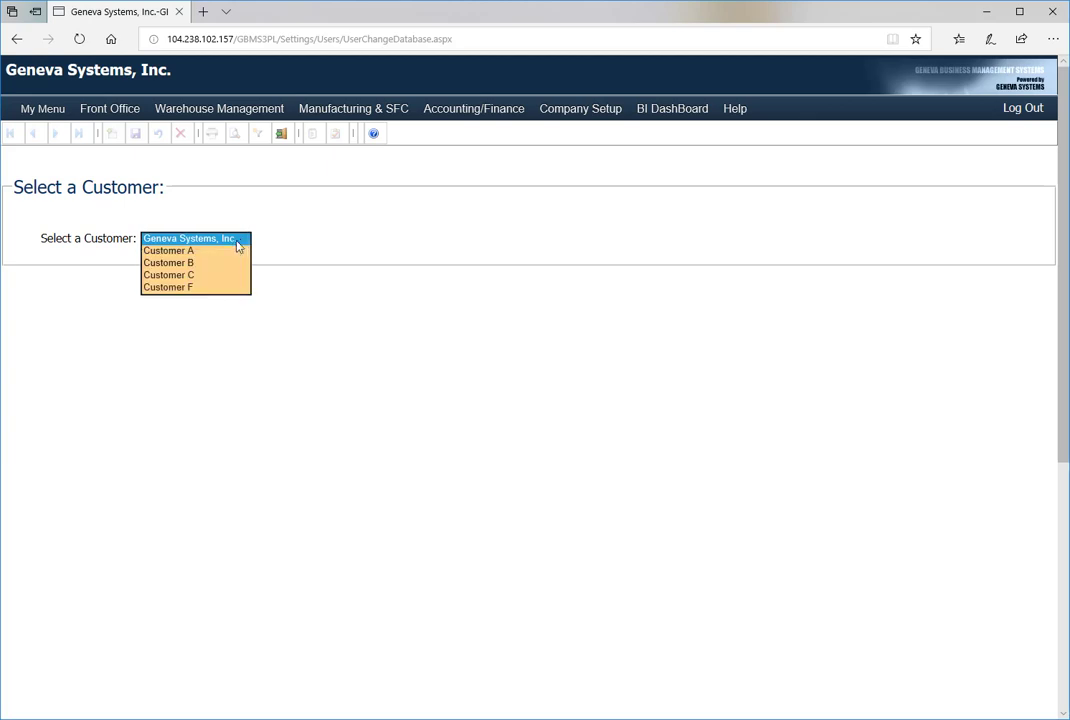
{"action": "left_click", "coordinate": [222, 252]}
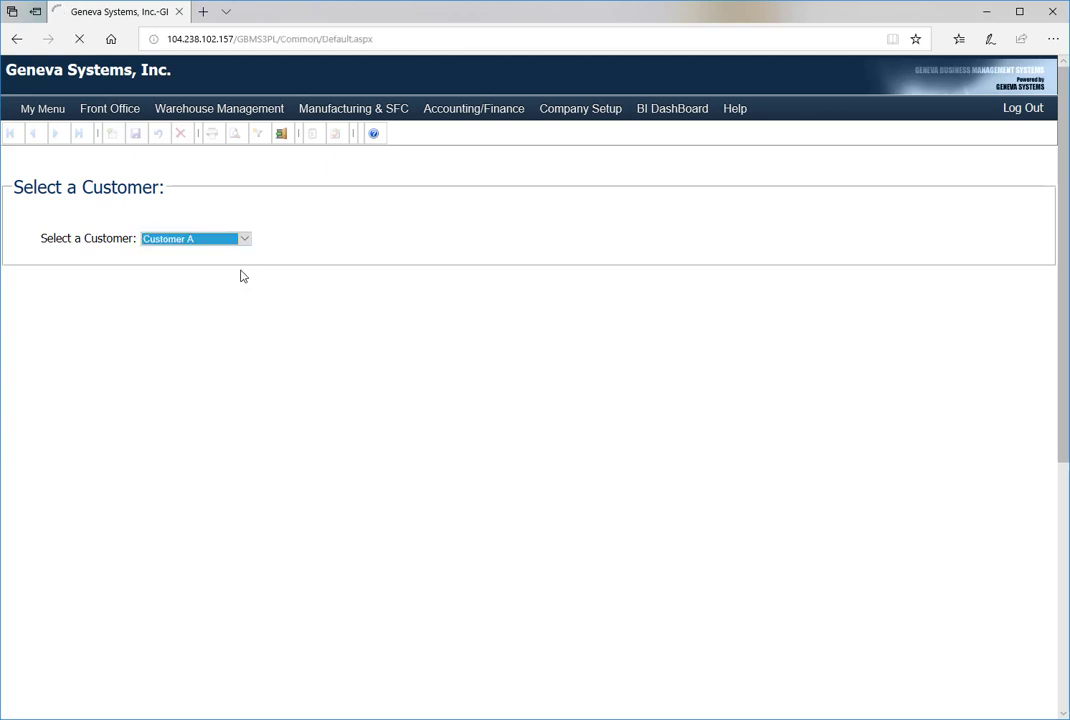
{"action": "mouse_move", "coordinate": [47, 118]}
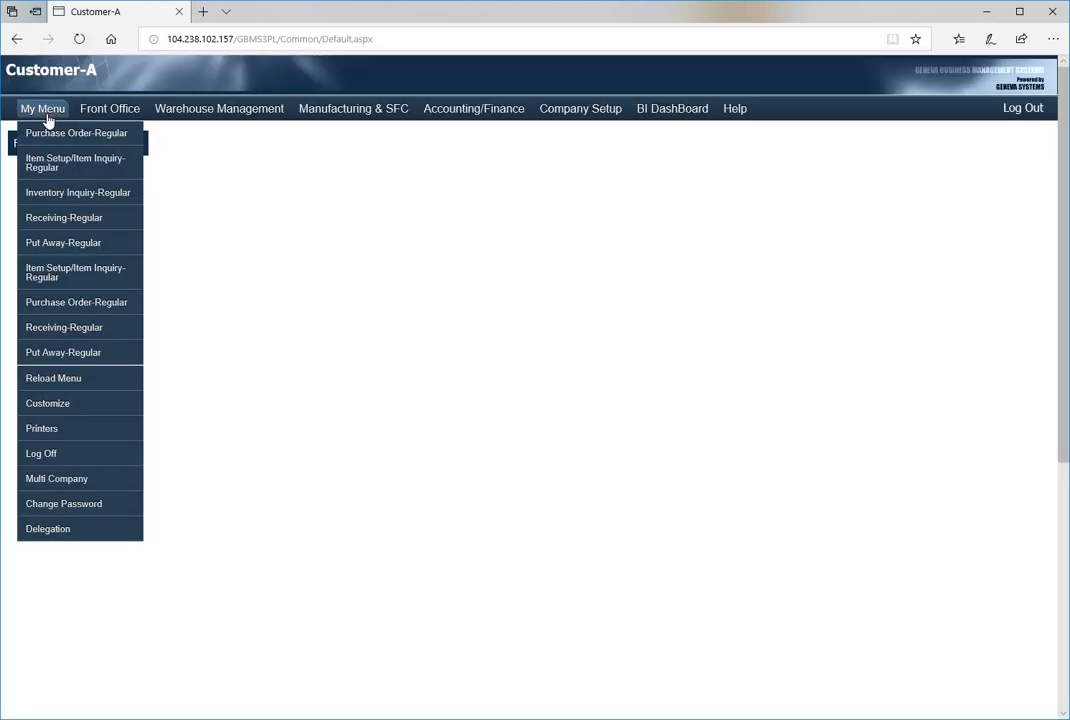
{"action": "left_click", "coordinate": [58, 378]}
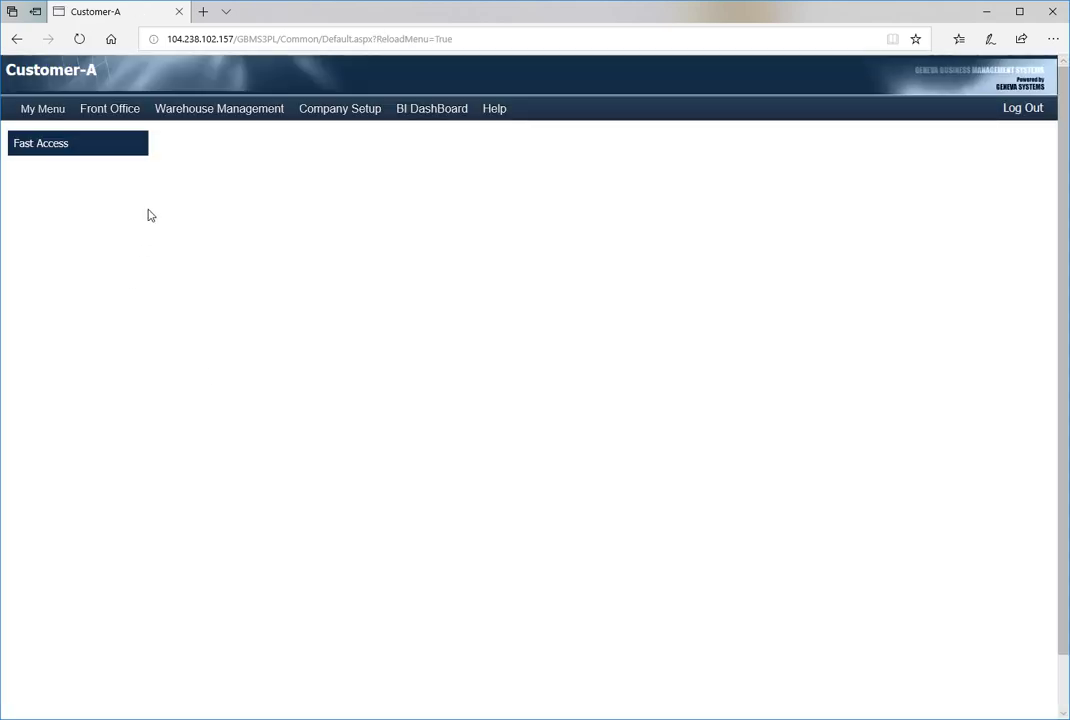
Step: View Customer A's pick lists in the regular warehouse Pick Processing, and close the window
{"action": "mouse_move", "coordinate": [232, 116]}
{"action": "mouse_move", "coordinate": [246, 148]}
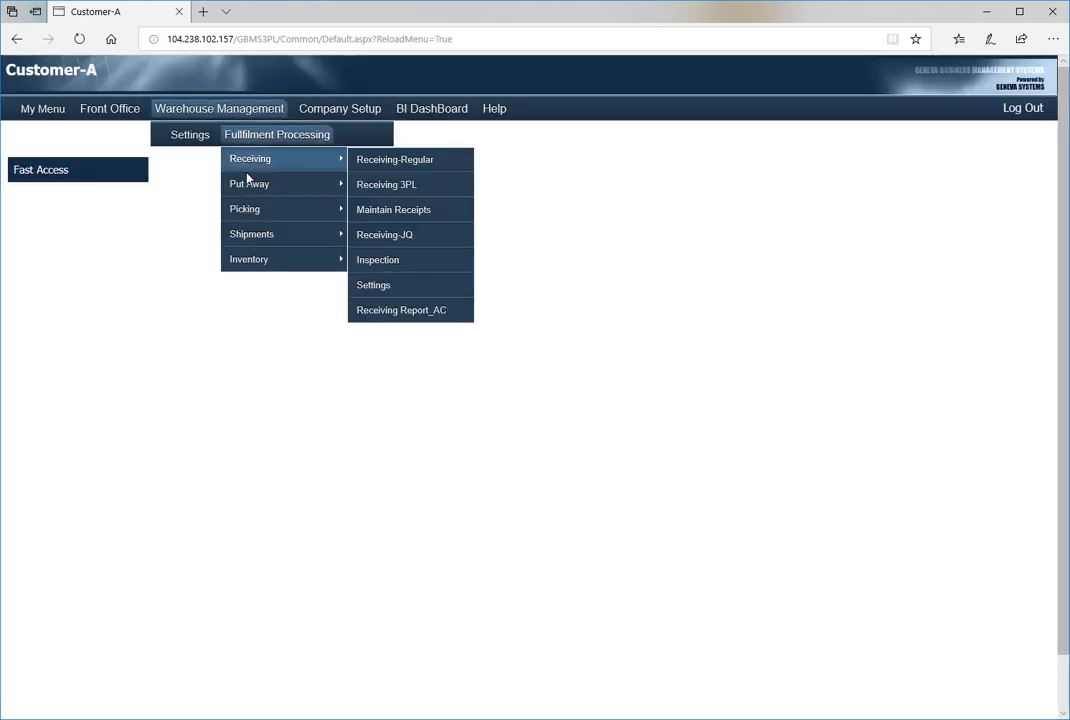
{"action": "mouse_move", "coordinate": [258, 212]}
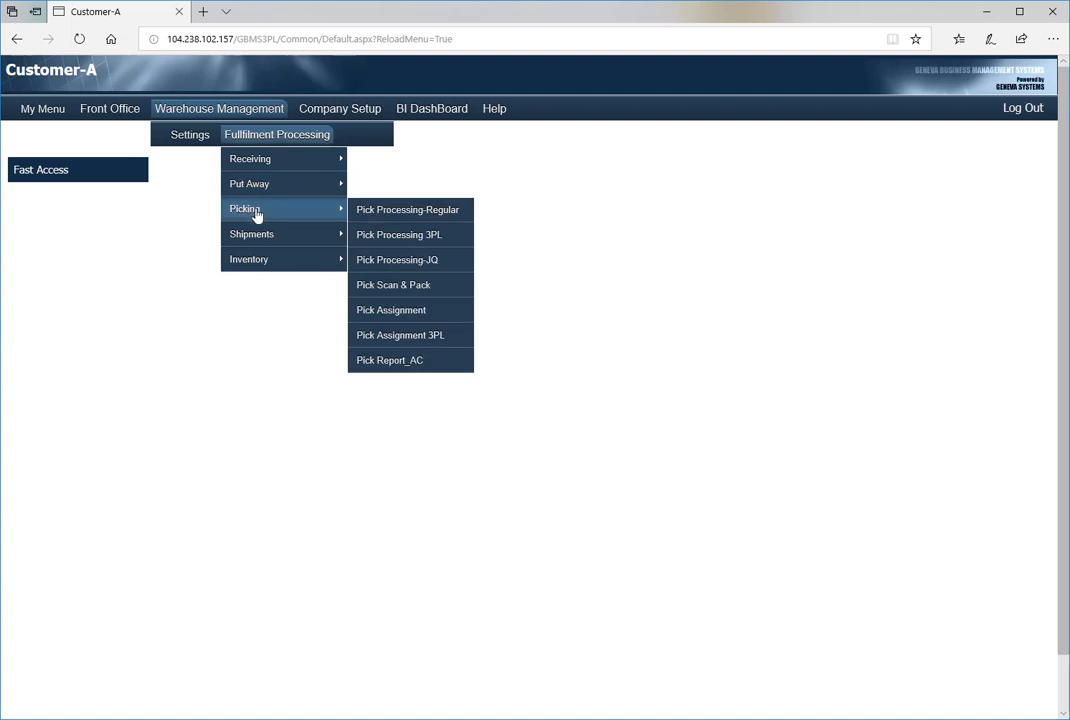
{"action": "left_click", "coordinate": [371, 212]}
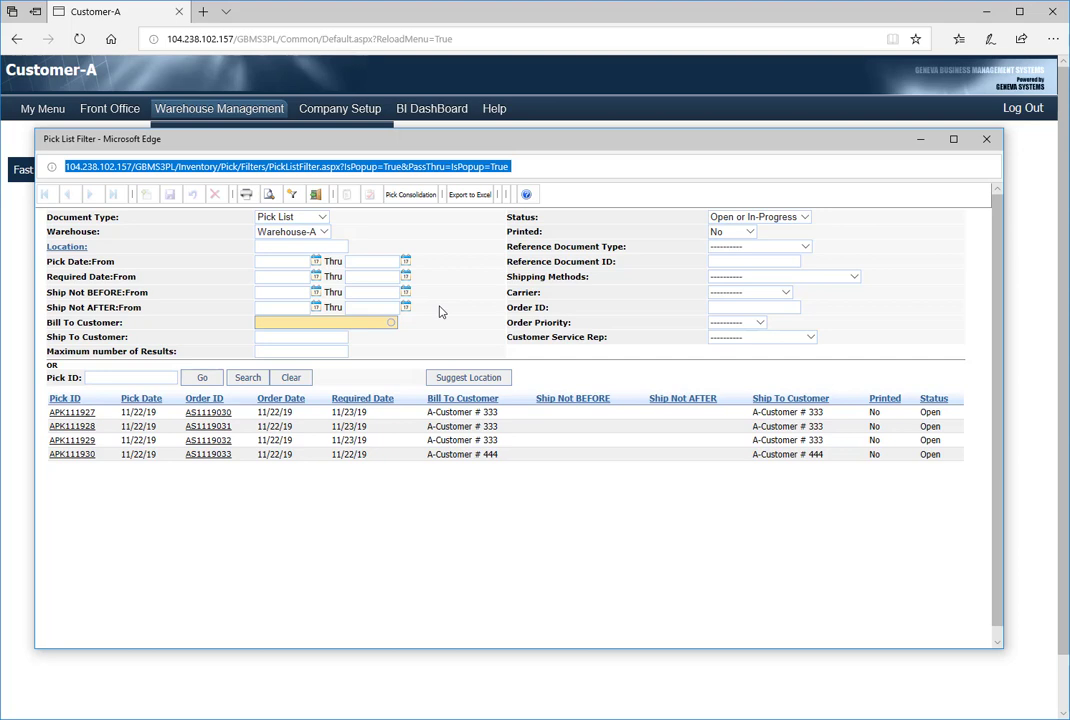
{"action": "left_click", "coordinate": [986, 139]}
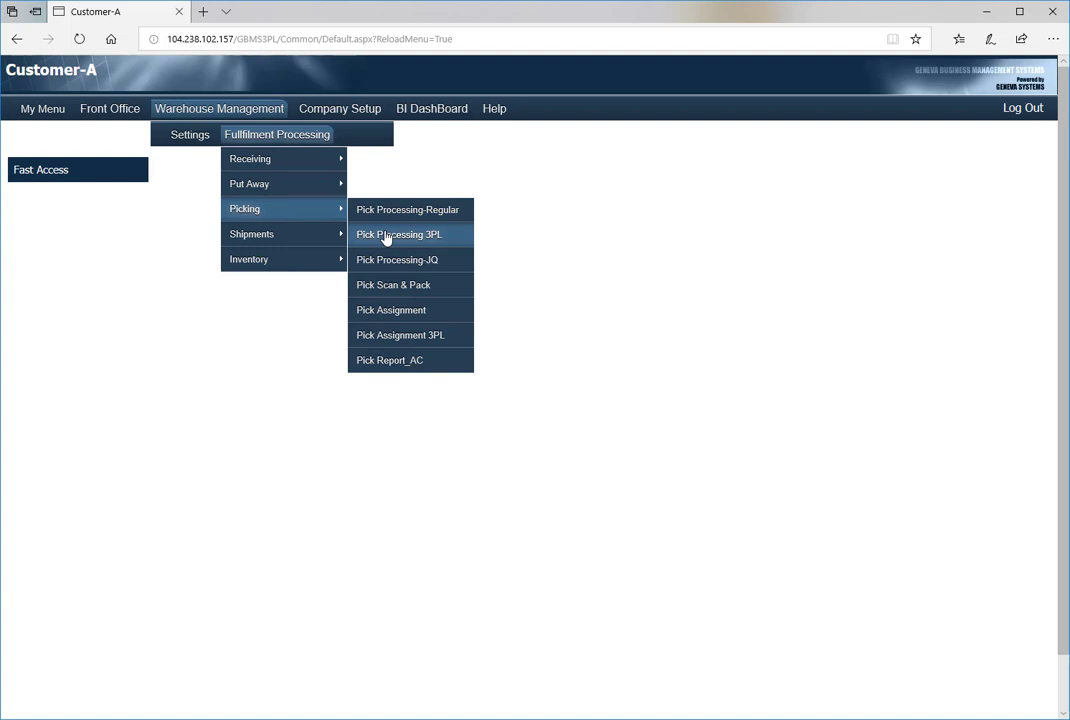
Step: In Pick Processing 3PL, search pick lists with the warehouse and status filters blank to review all 3PL customers, and close the window
{"action": "left_click", "coordinate": [385, 238]}
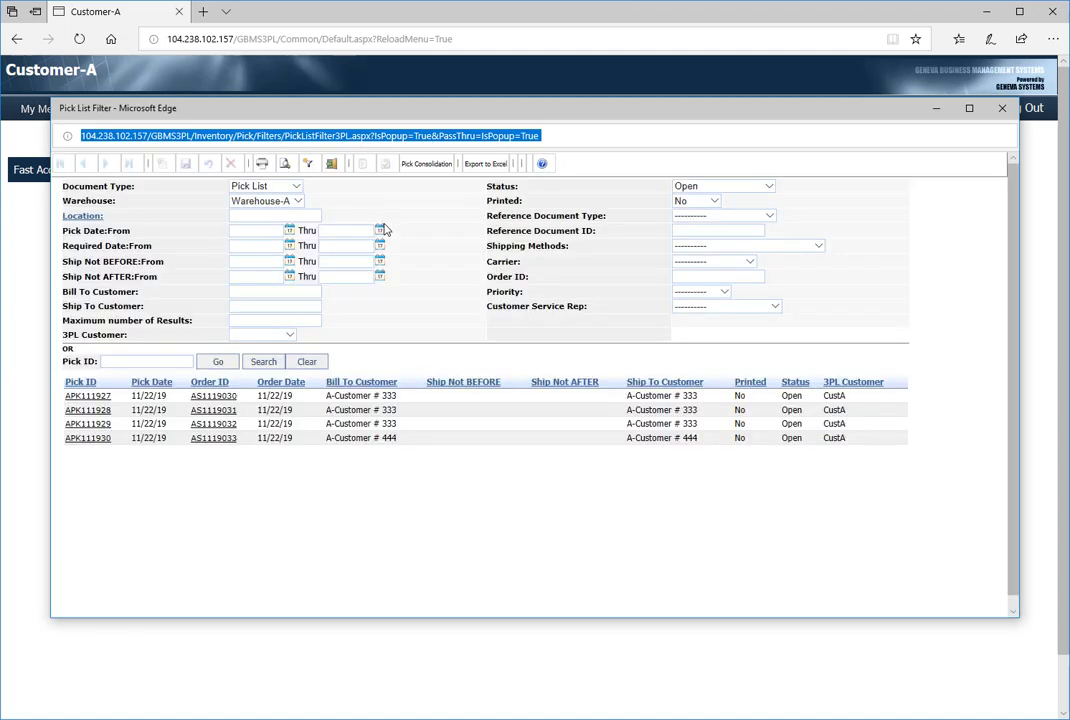
{"action": "left_click", "coordinate": [299, 203]}
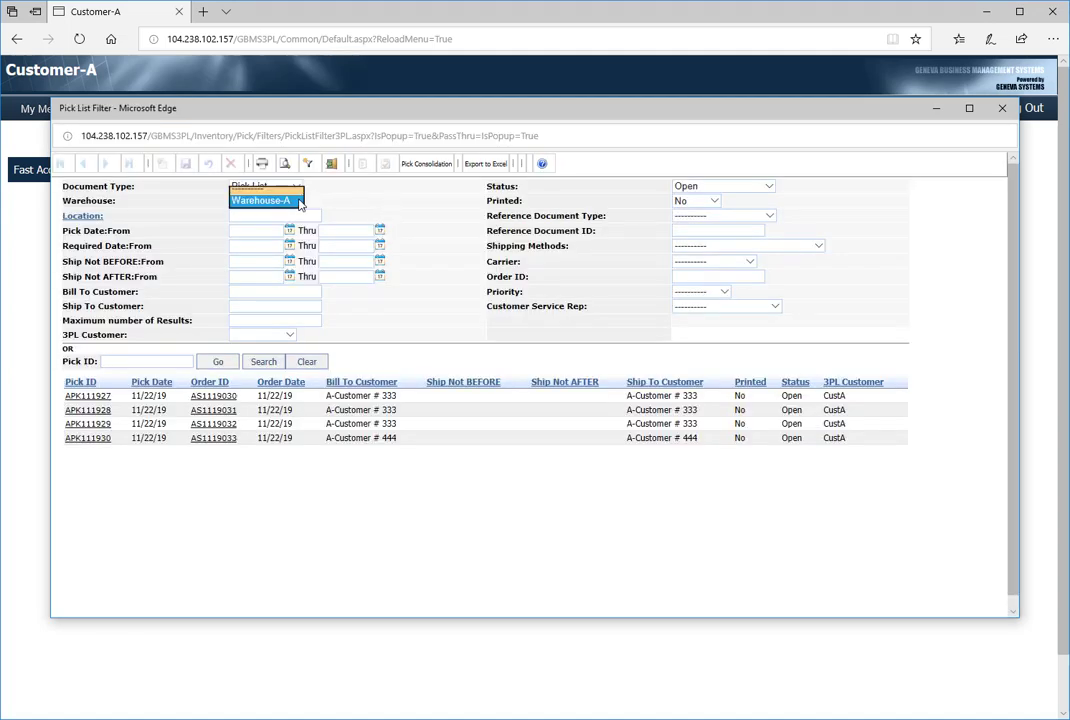
{"action": "left_click", "coordinate": [285, 191]}
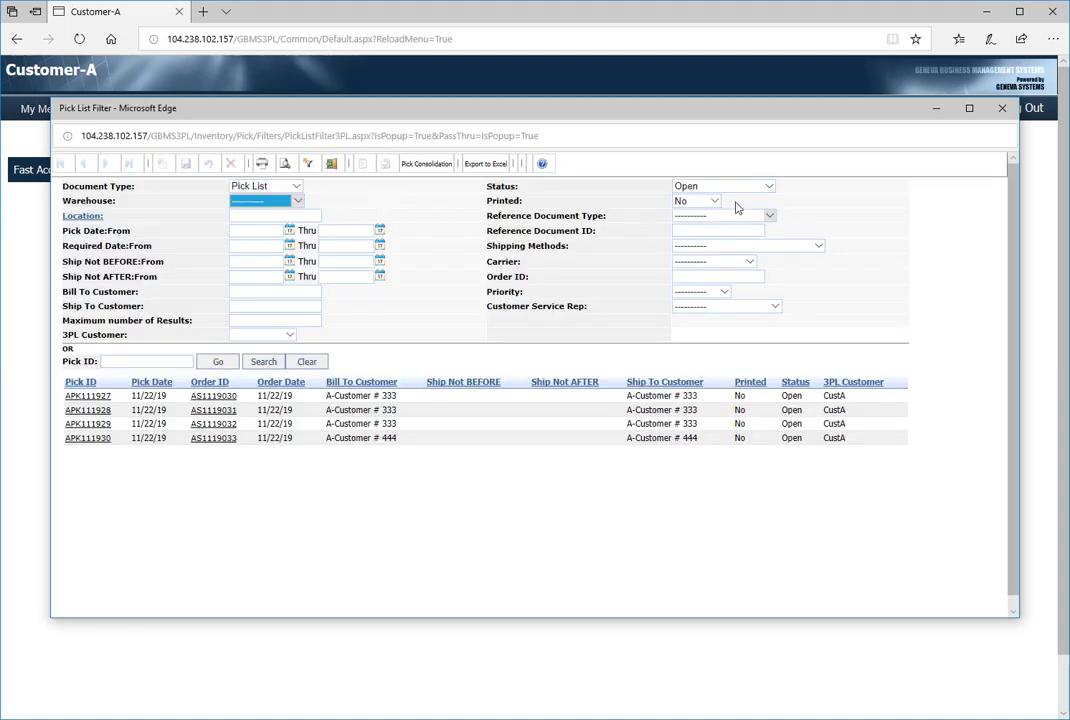
{"action": "left_click", "coordinate": [768, 186]}
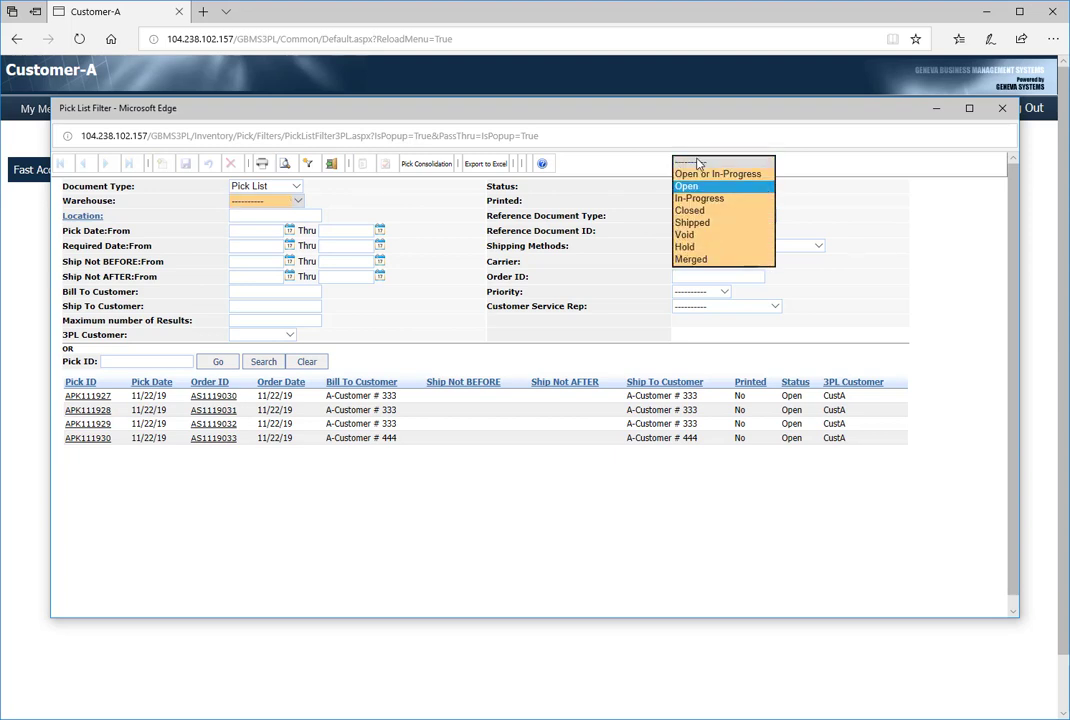
{"action": "left_click", "coordinate": [700, 163]}
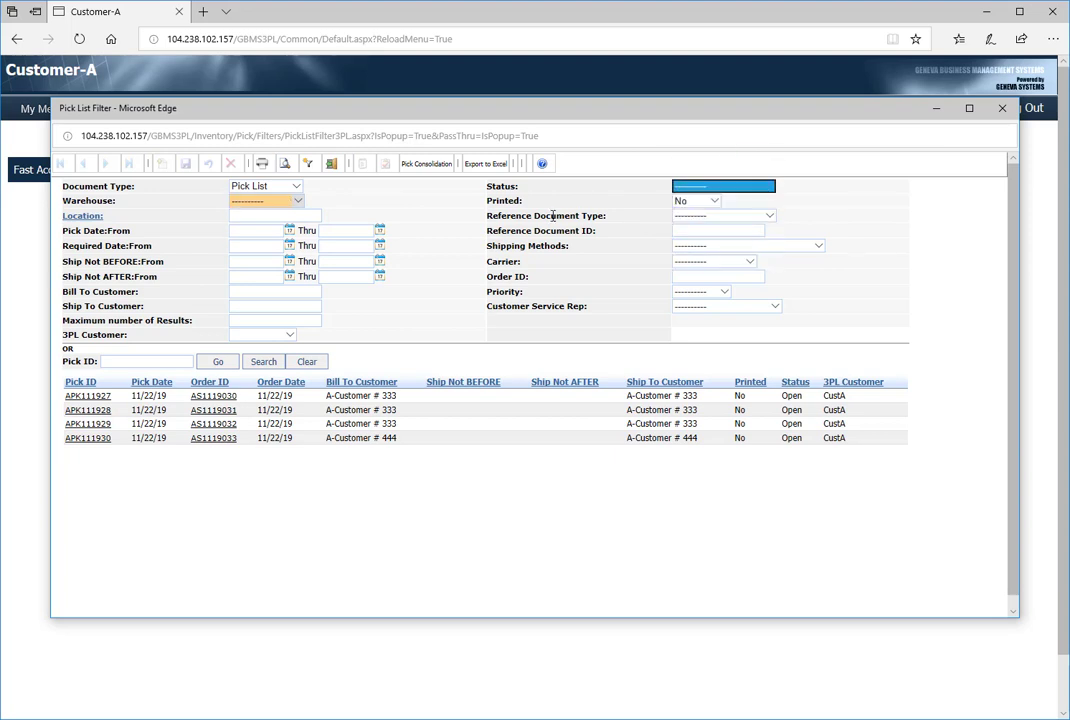
{"action": "left_click", "coordinate": [262, 362]}
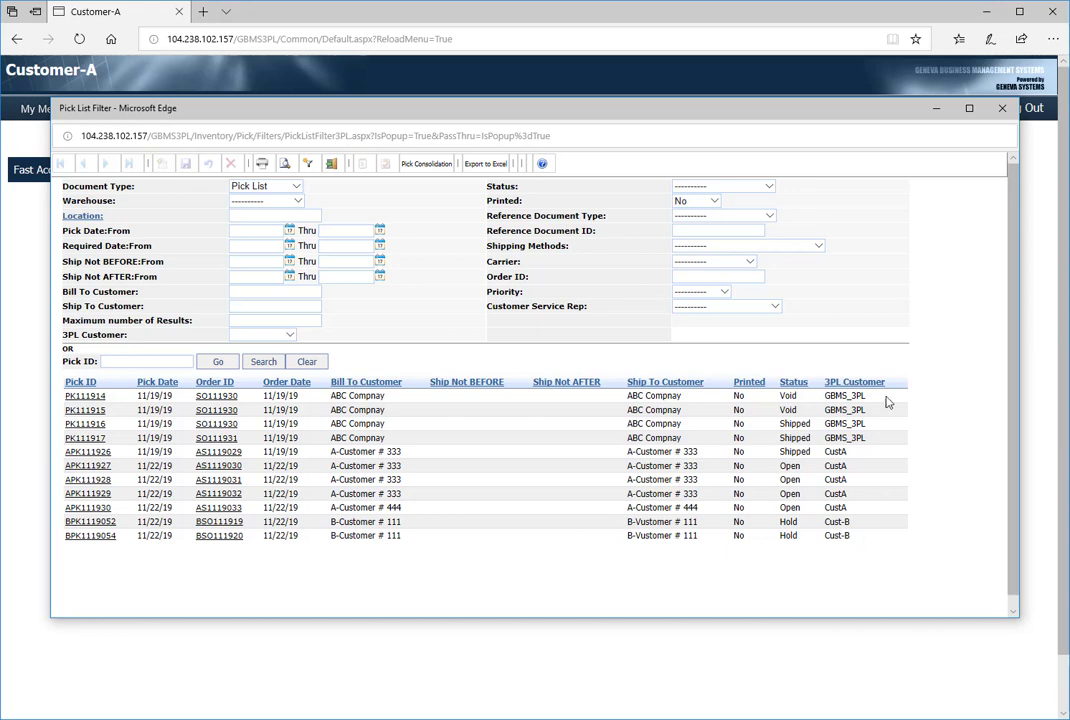
{"action": "left_click", "coordinate": [1002, 109]}
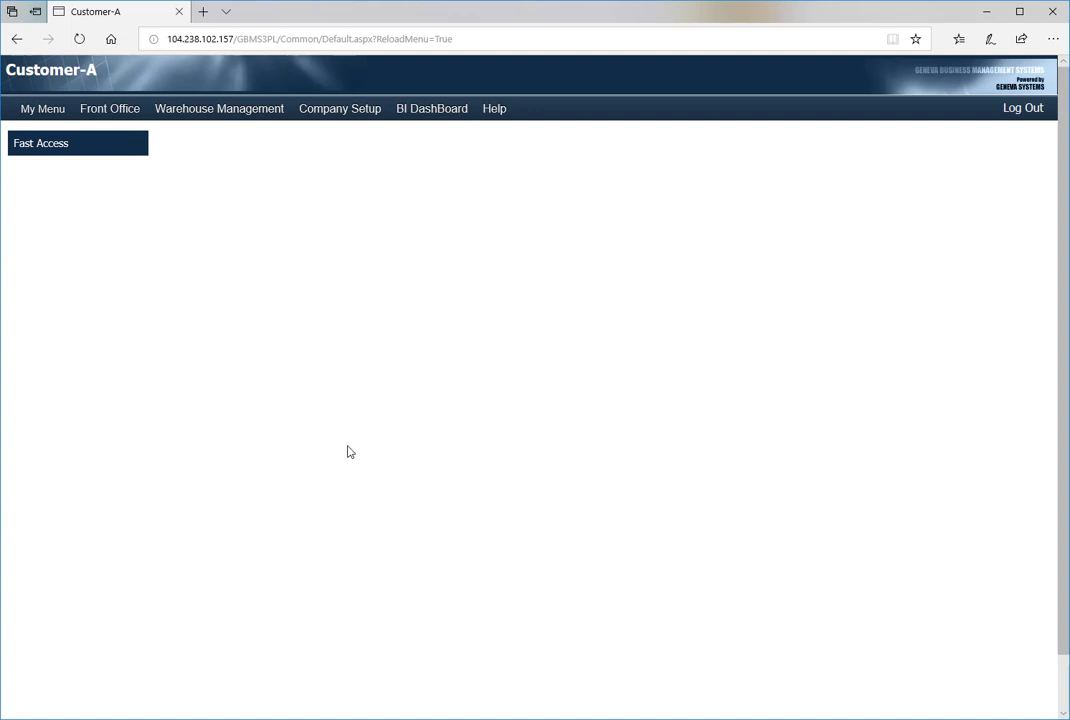
Step: Switch the active company back to Geneva Systems, Inc. and reload the menu
{"action": "left_click", "coordinate": [43, 110]}
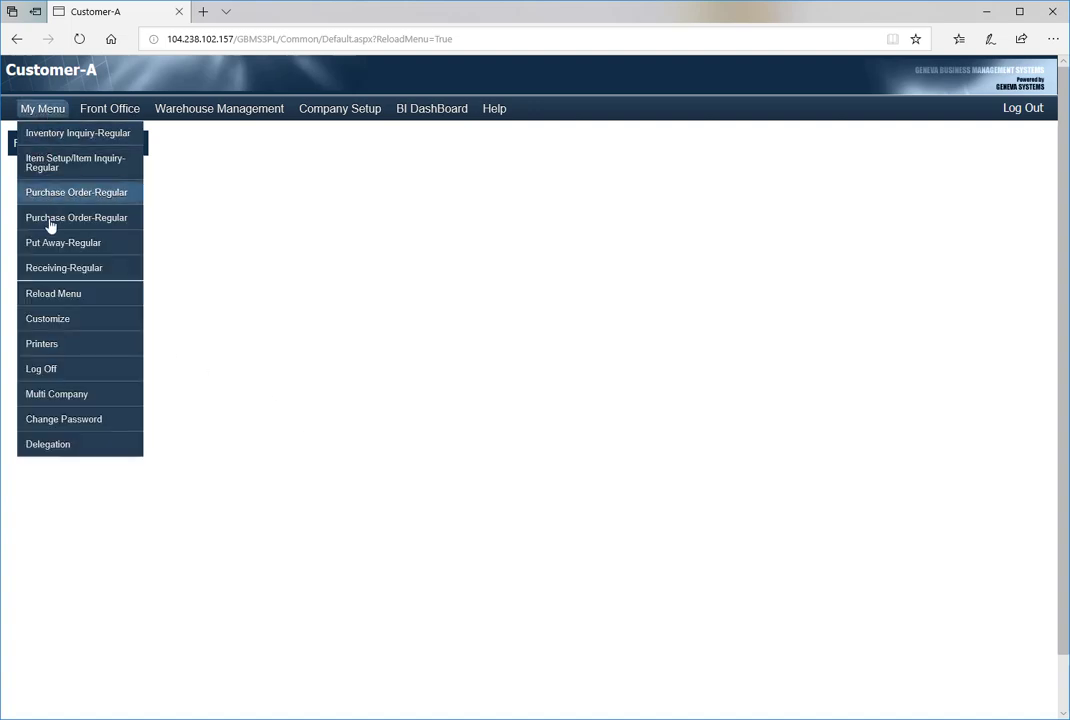
{"action": "left_click", "coordinate": [50, 395]}
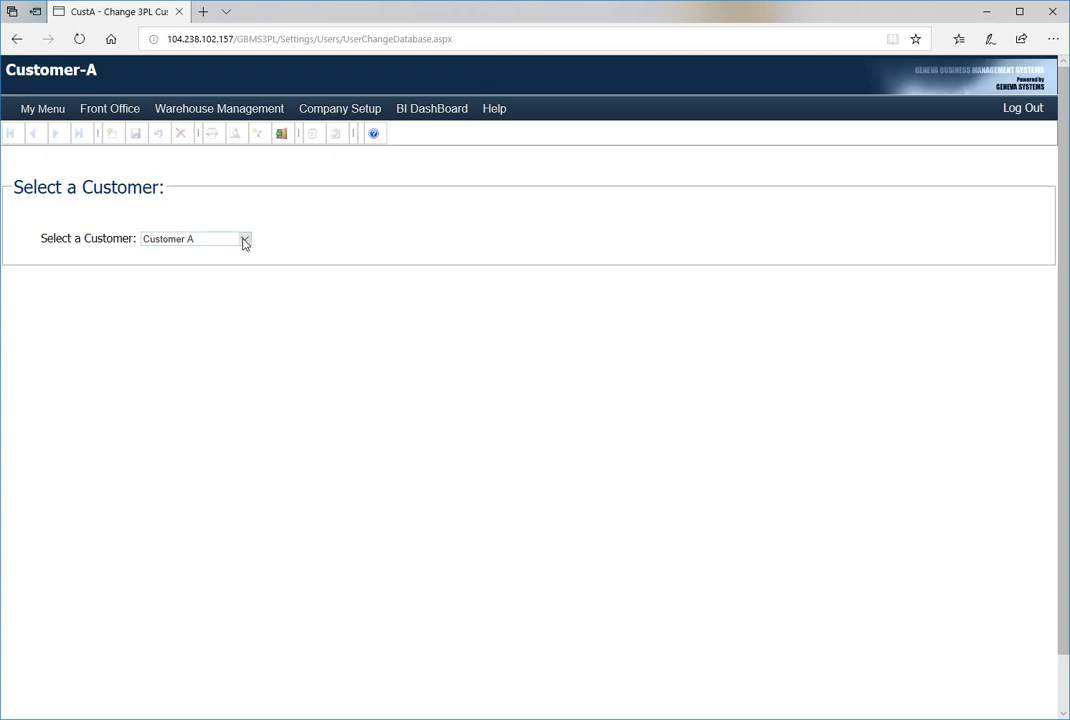
{"action": "left_click", "coordinate": [243, 239]}
{"action": "left_click", "coordinate": [208, 228]}
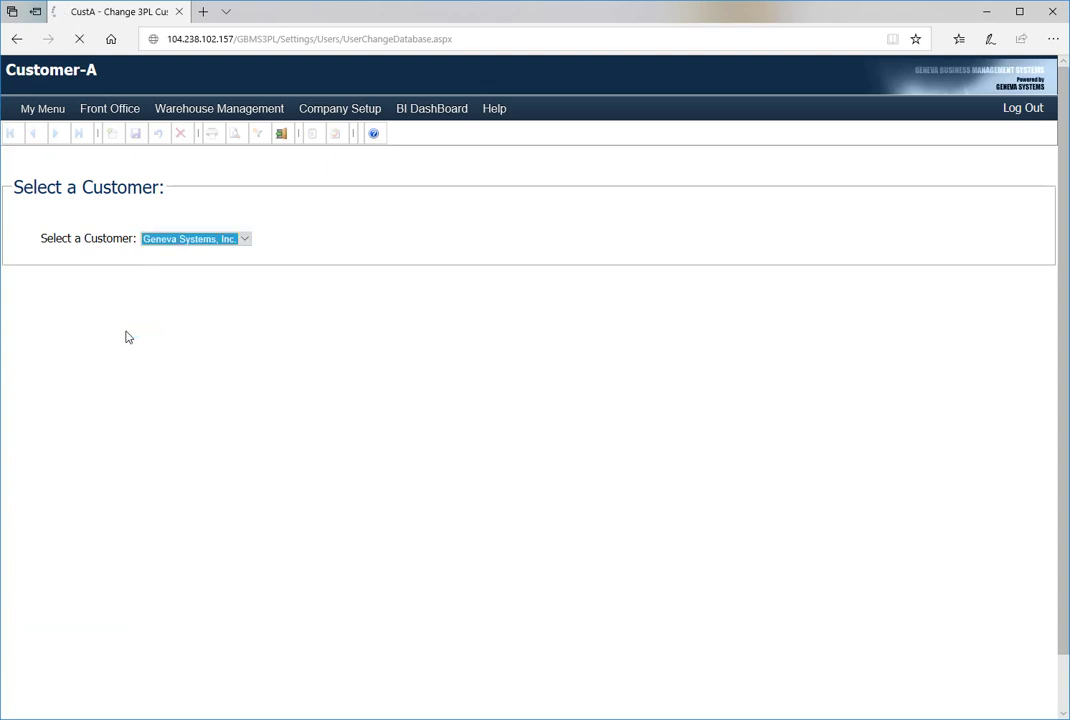
{"action": "mouse_move", "coordinate": [36, 110]}
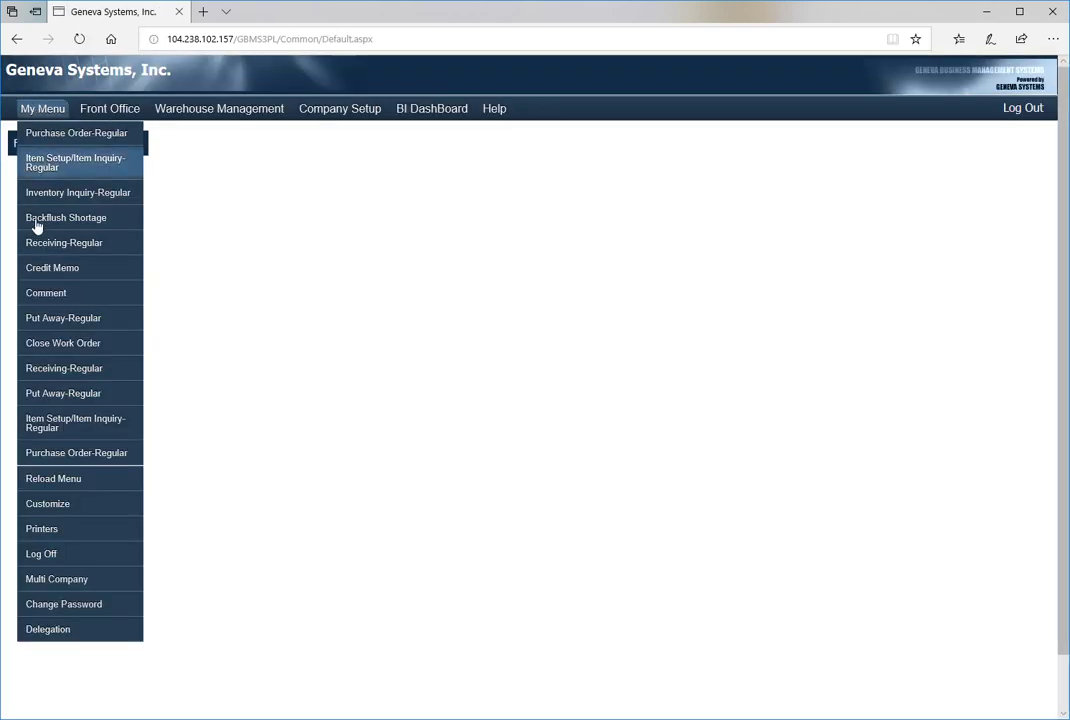
{"action": "left_click", "coordinate": [43, 478]}
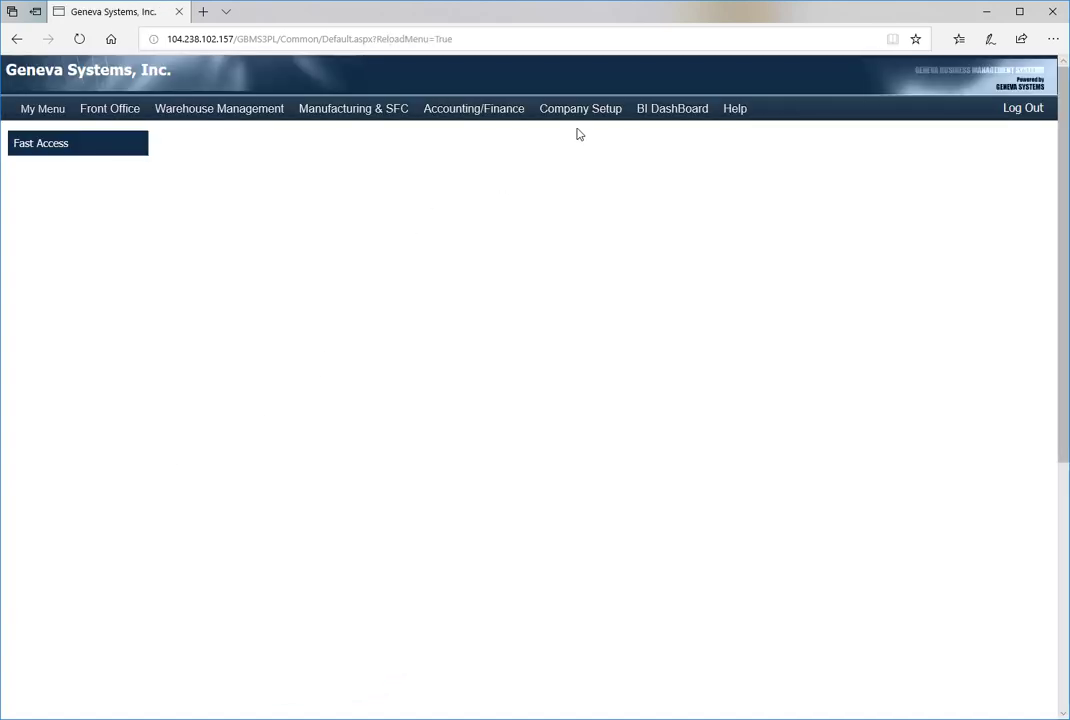
Step: Start a new user record in Company Setup's Users, entering the user name, the account password and the user's full name
{"action": "mouse_move", "coordinate": [580, 110]}
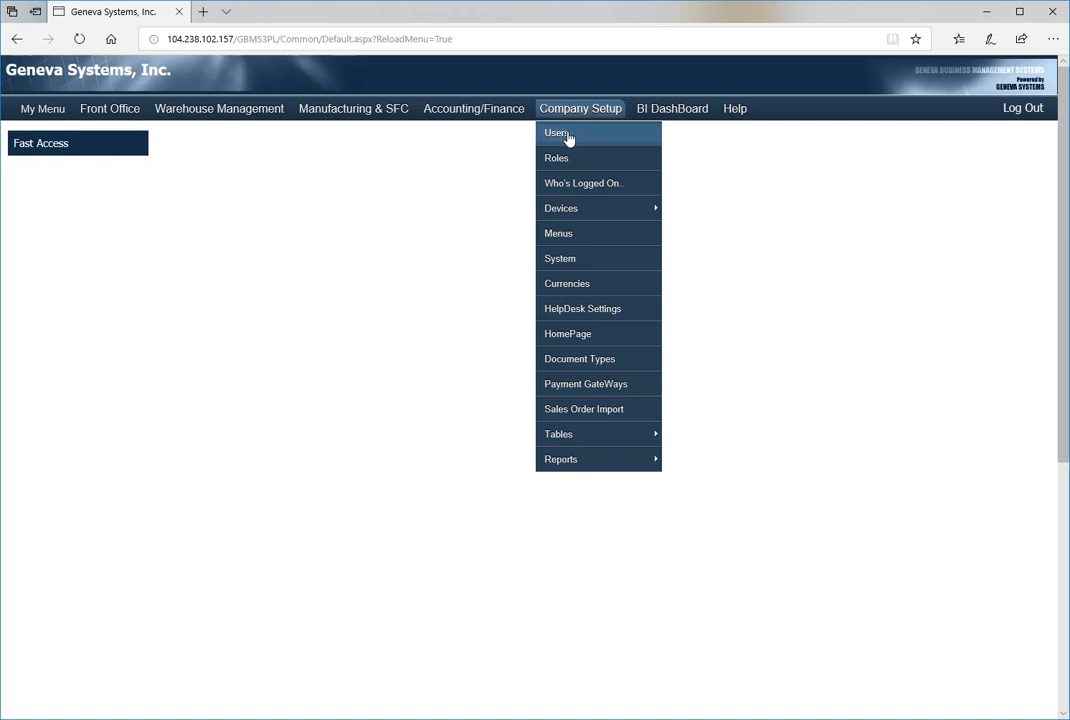
{"action": "left_click", "coordinate": [576, 135]}
{"action": "left_click_drag", "start_coordinate": [287, 9], "coordinate": [627, 172]}
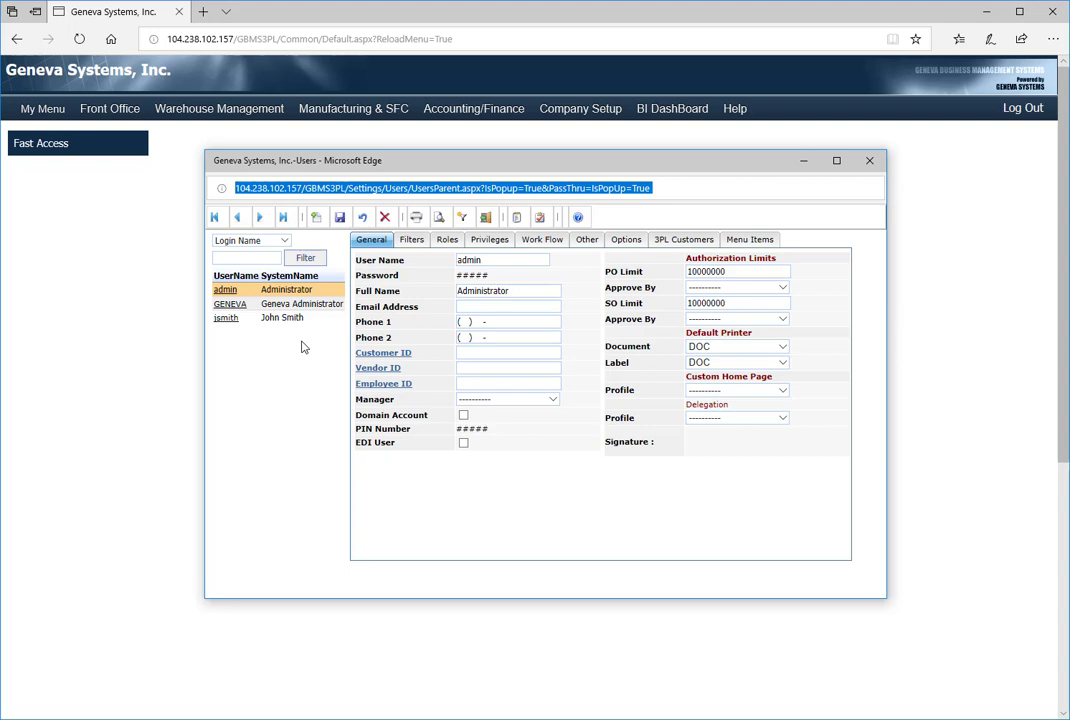
{"action": "left_click", "coordinate": [316, 217]}
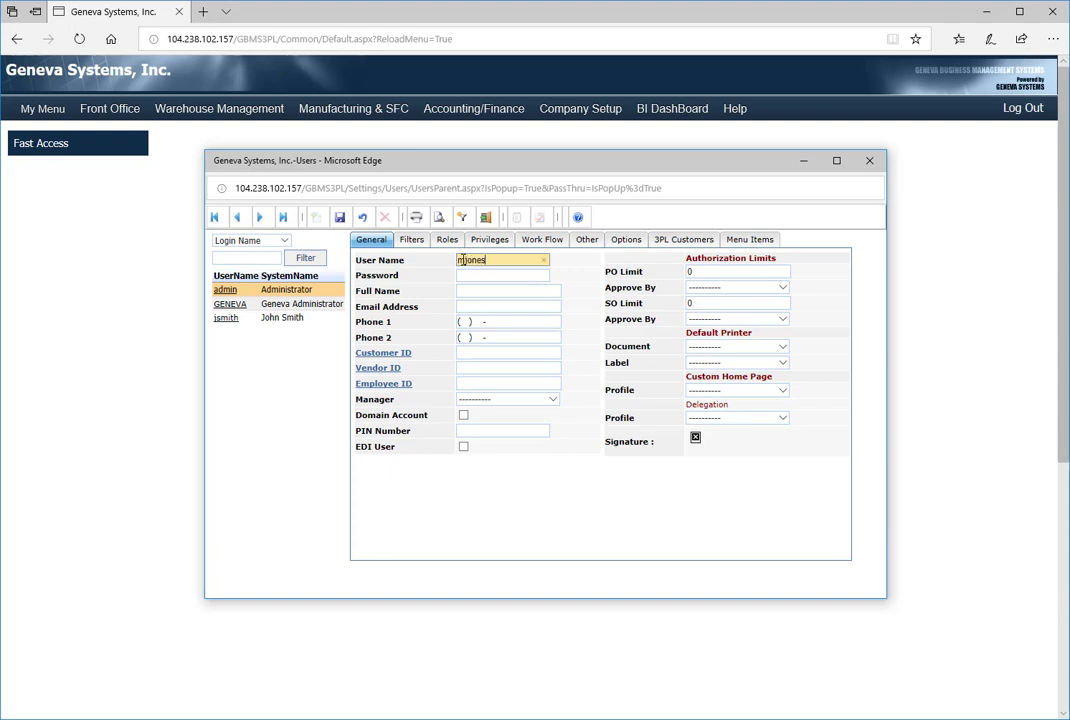
{"action": "key", "text": "Tab"}
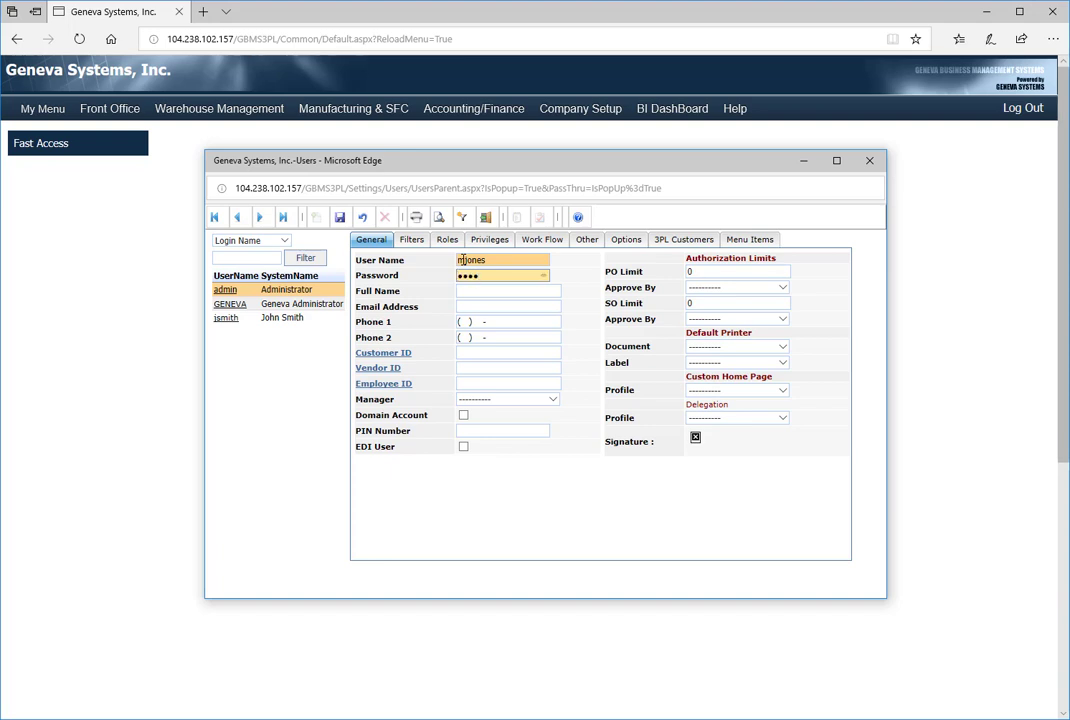
{"action": "key", "text": "Tab"}
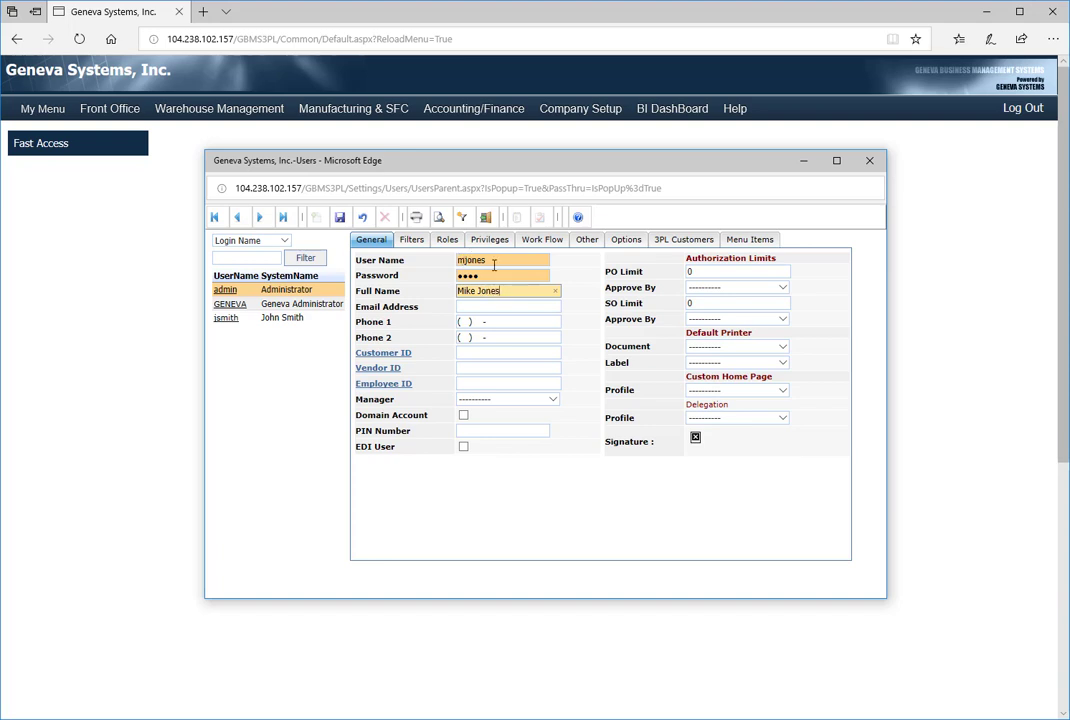
Step: Assign Customer A's customer ID to the new user and save the record
{"action": "left_click", "coordinate": [402, 357]}
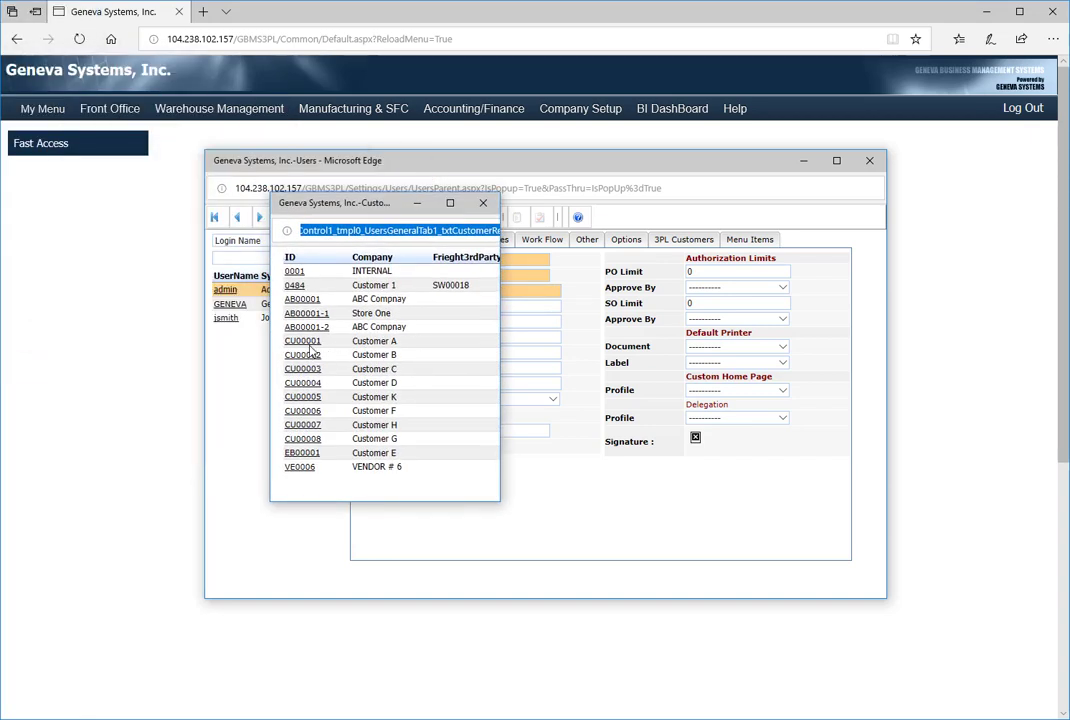
{"action": "left_click", "coordinate": [310, 344]}
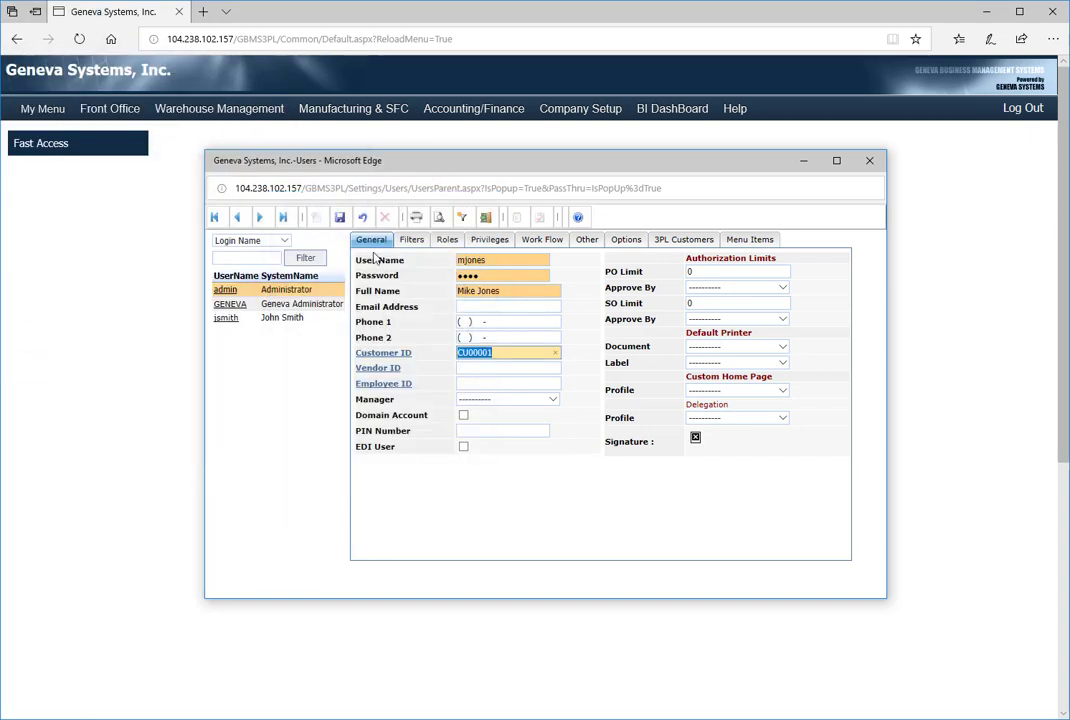
{"action": "left_click", "coordinate": [340, 217]}
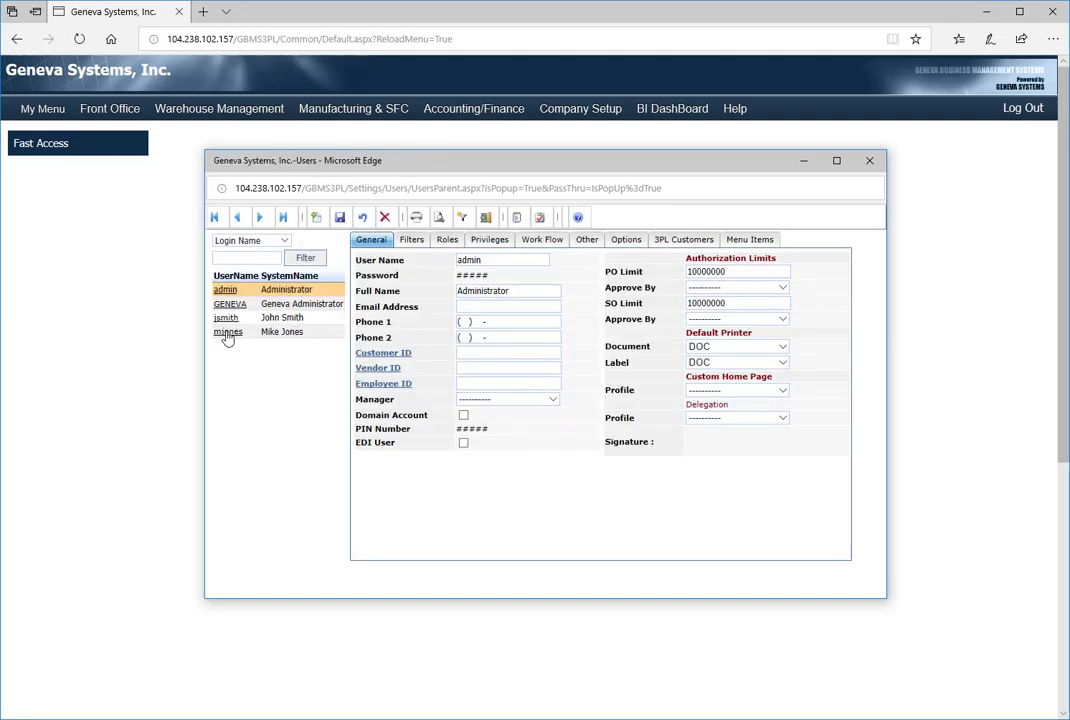
Step: Grant the new user all privileges from Order Line MaxQty - Edit through OrderShippedSummaryFilter - Run, and save the record
{"action": "left_click", "coordinate": [227, 333]}
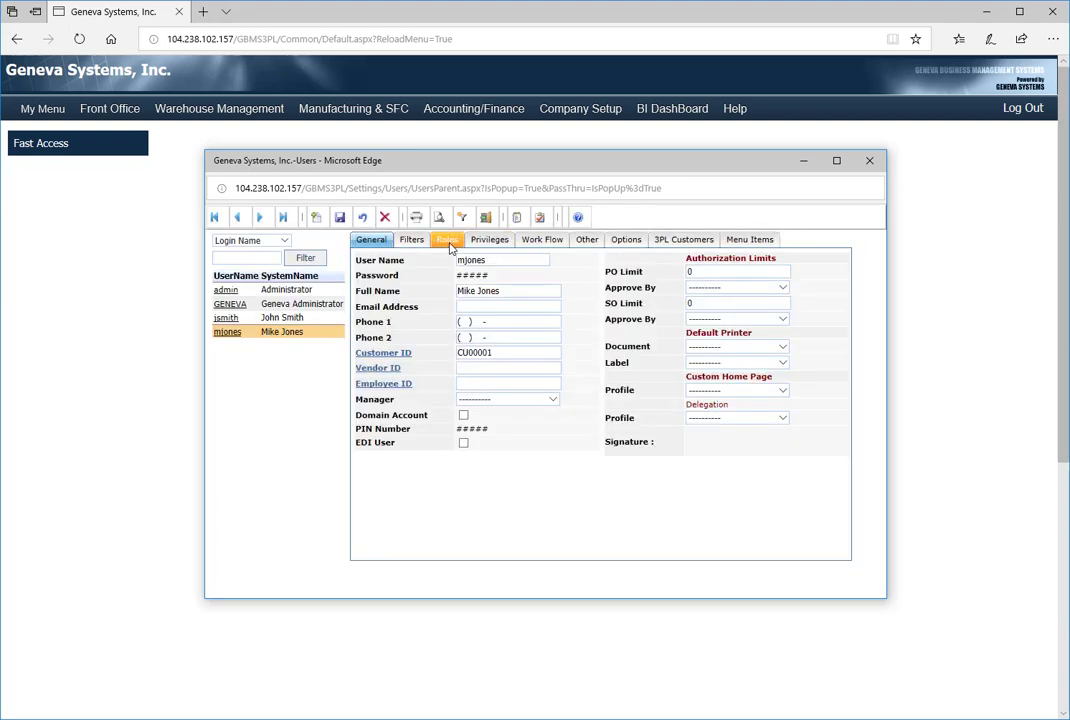
{"action": "left_click", "coordinate": [448, 243]}
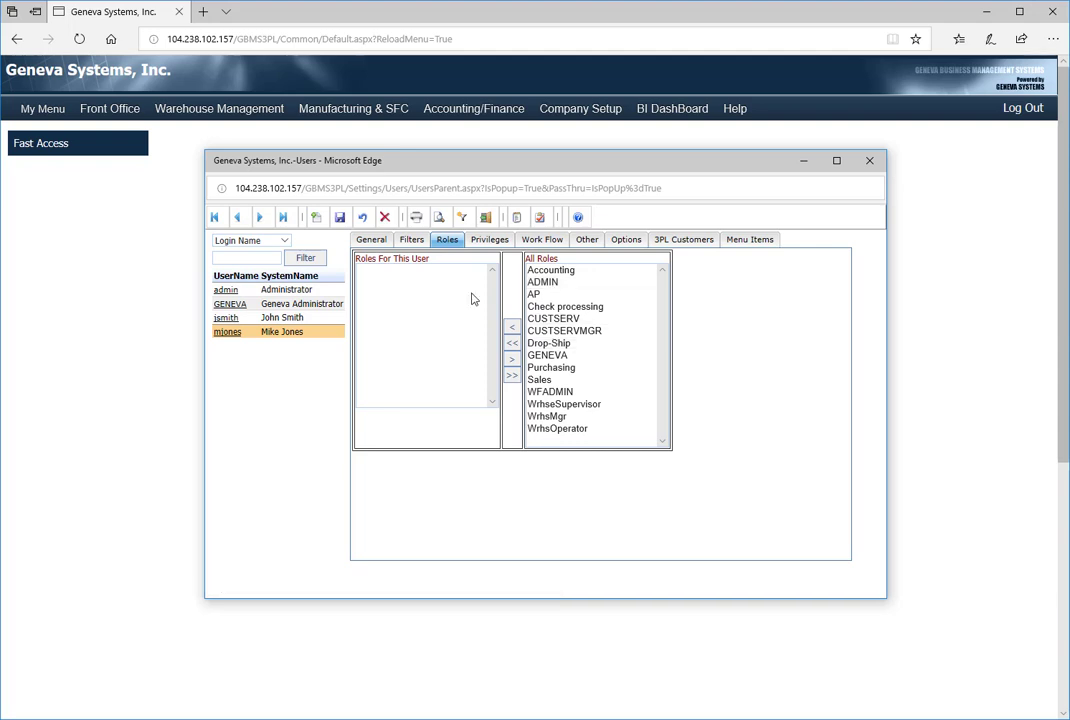
{"action": "left_click", "coordinate": [490, 240]}
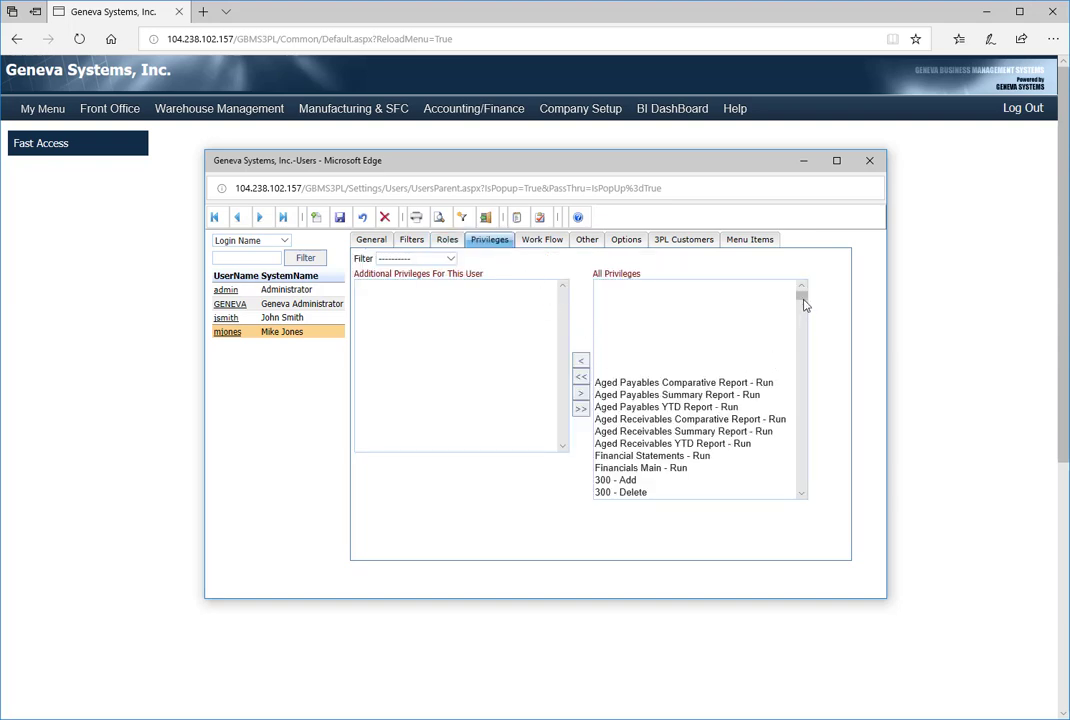
{"action": "left_click_drag", "start_coordinate": [802, 296], "coordinate": [806, 410]}
{"action": "scroll", "coordinate": [751, 400], "scroll_direction": "up", "scroll_amount": 5}
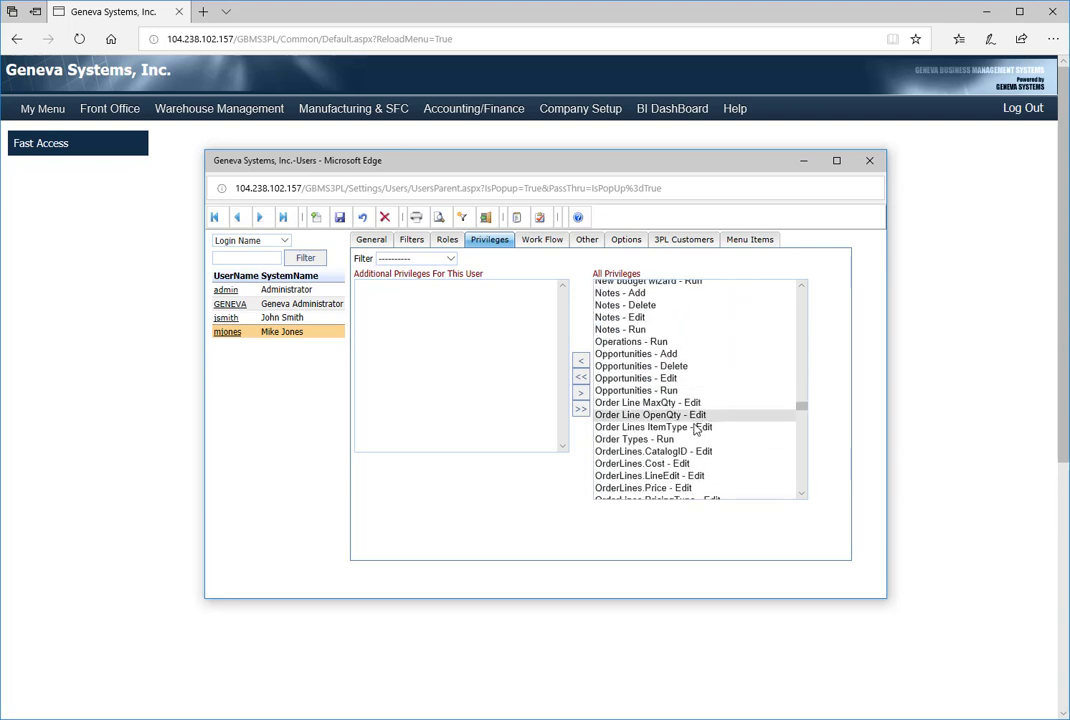
{"action": "left_click", "coordinate": [640, 406]}
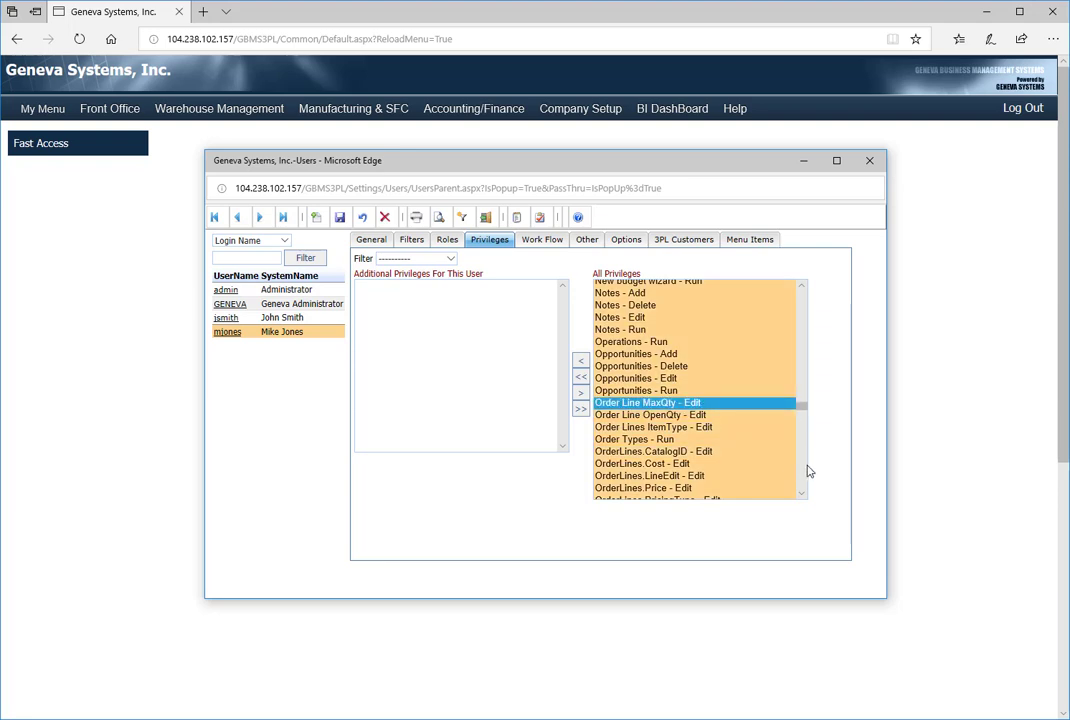
{"action": "scroll", "coordinate": [745, 468], "scroll_direction": "down", "scroll_amount": 10}
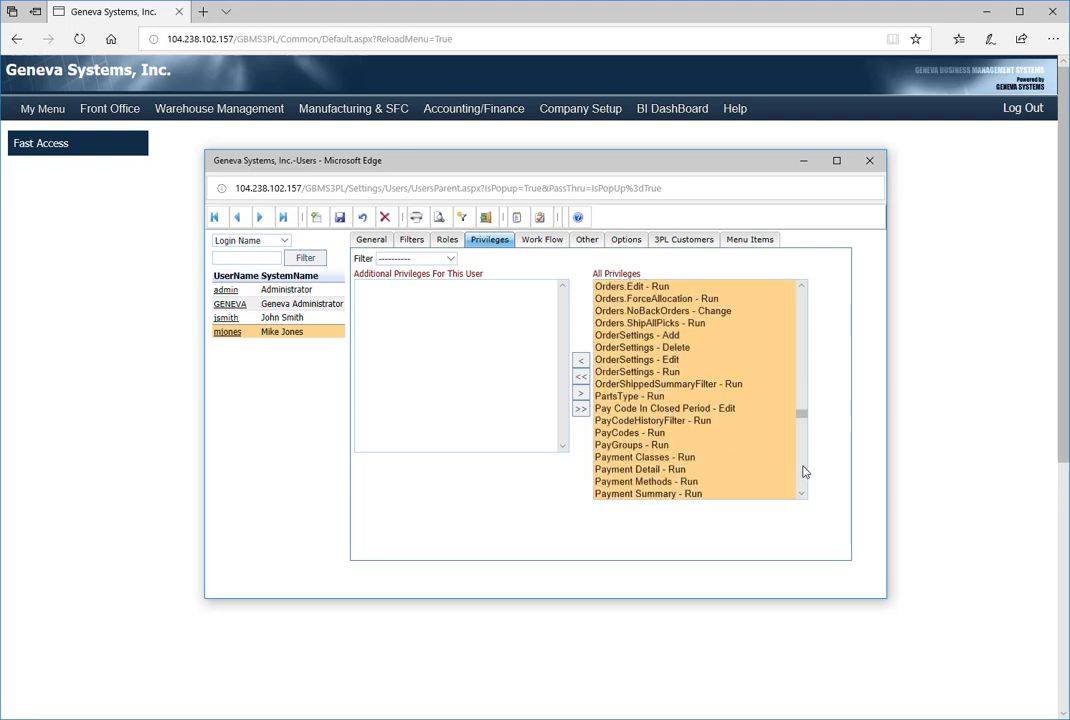
{"action": "left_click", "coordinate": [640, 386]}
{"action": "left_click", "coordinate": [640, 389], "text": "shift"}
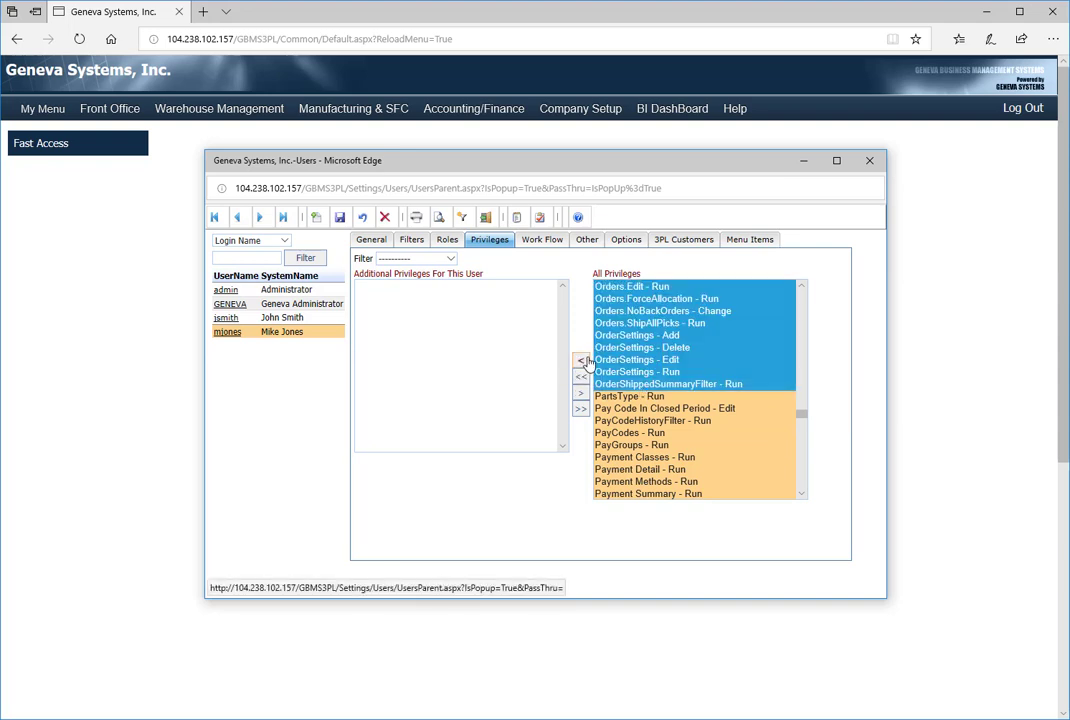
{"action": "left_click", "coordinate": [583, 361]}
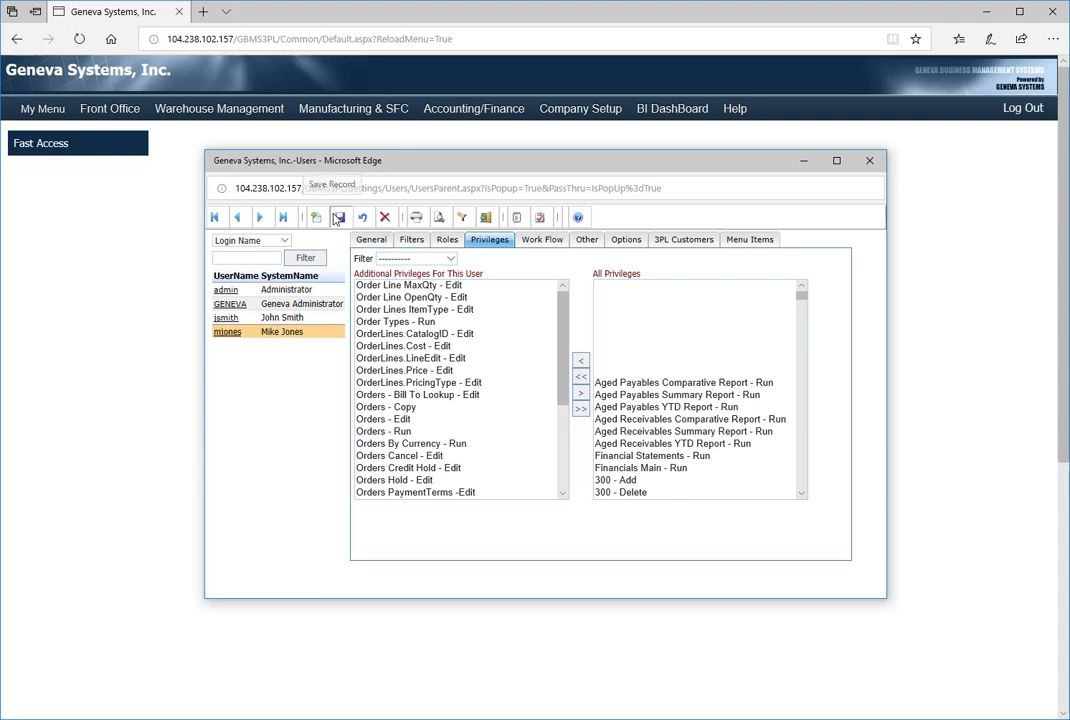
{"action": "left_click", "coordinate": [339, 218]}
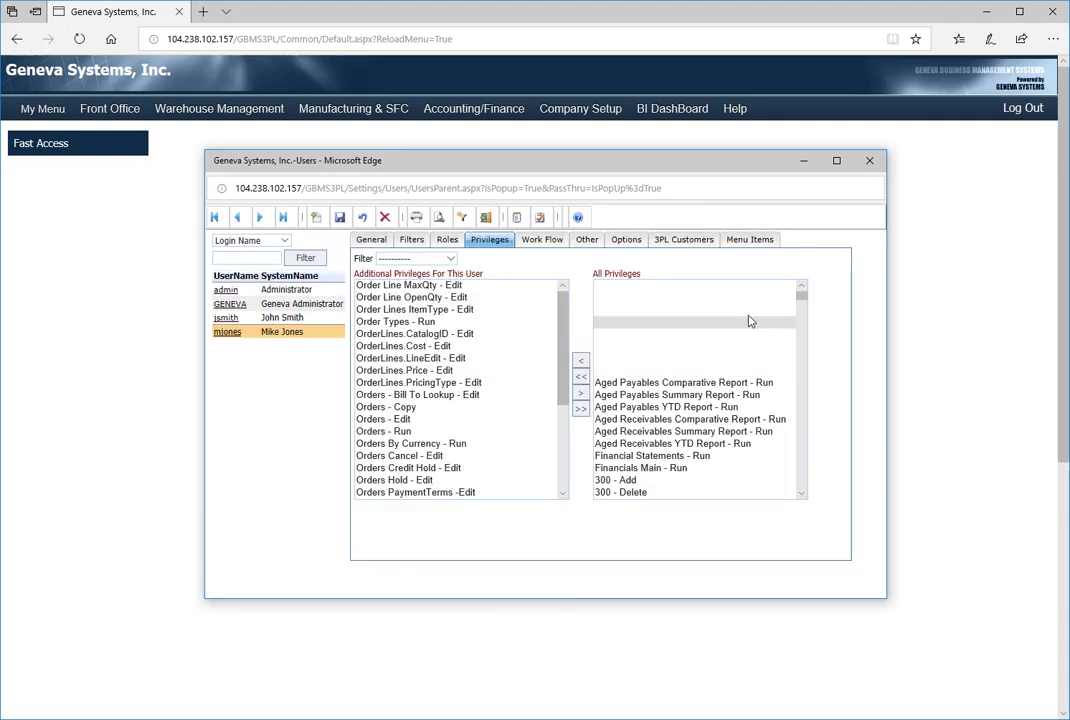
Step: Enable the Sales menu for the new user, keeping Sales Order-Regular and clearing the other Sales items
{"action": "left_click", "coordinate": [749, 241]}
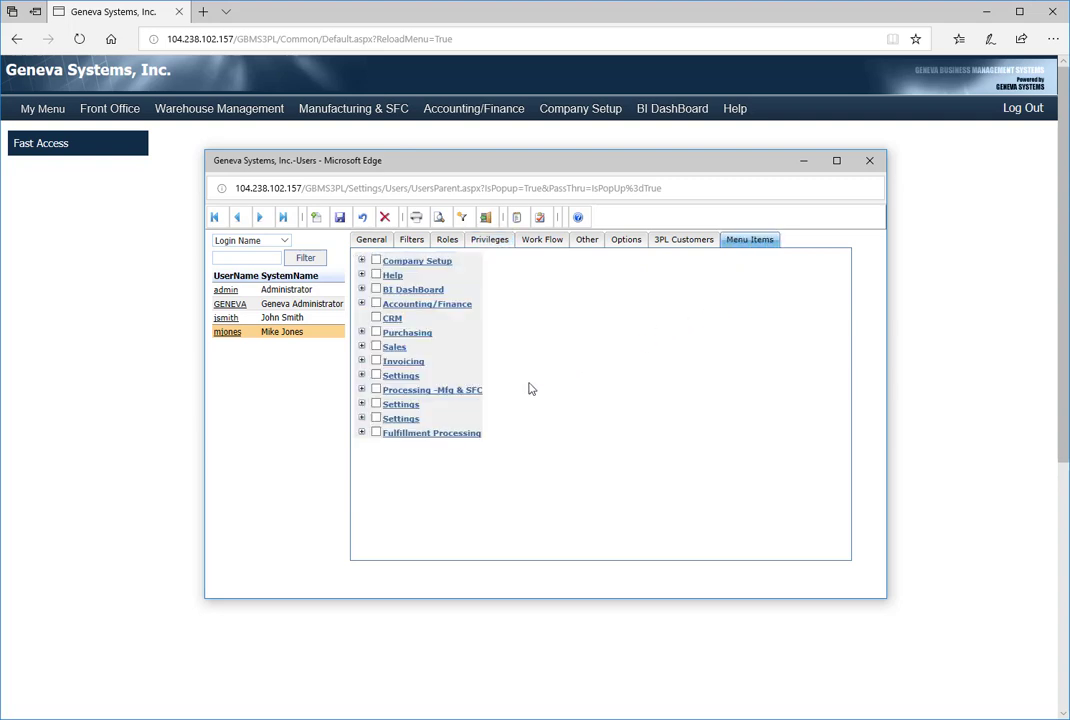
{"action": "left_click", "coordinate": [362, 347]}
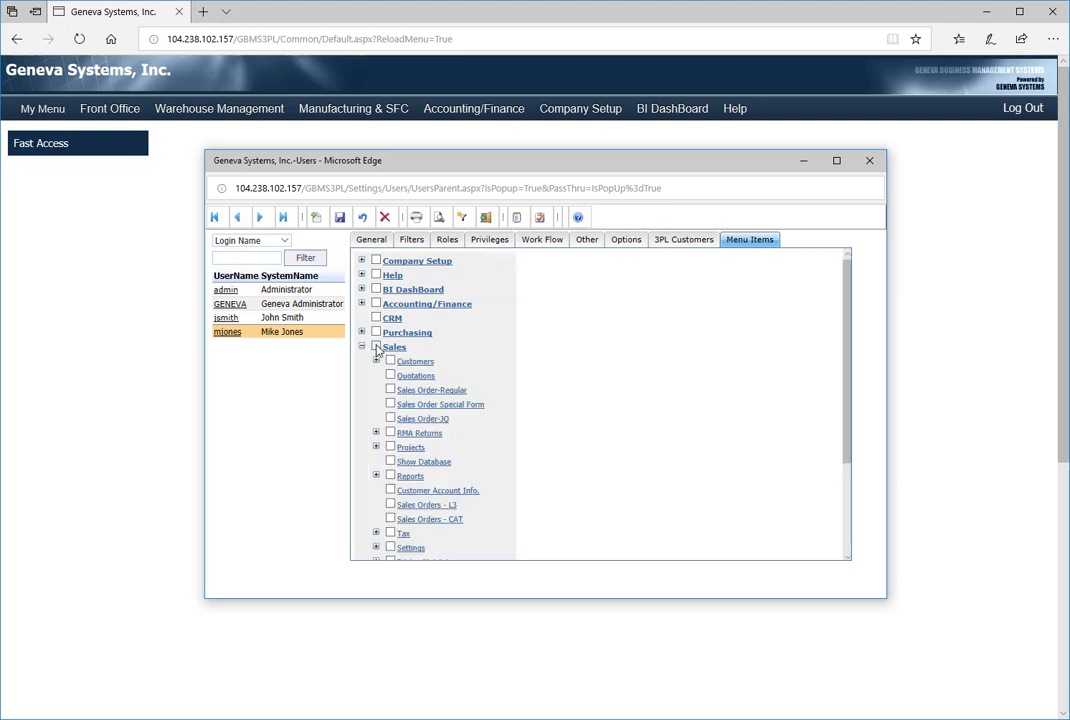
{"action": "left_click", "coordinate": [376, 347]}
{"action": "left_click", "coordinate": [390, 362]}
{"action": "left_click", "coordinate": [390, 375]}
{"action": "left_click", "coordinate": [390, 404]}
{"action": "left_click", "coordinate": [390, 432]}
{"action": "left_click", "coordinate": [390, 447]}
{"action": "left_click", "coordinate": [390, 461]}
{"action": "left_click", "coordinate": [390, 475]}
{"action": "left_click", "coordinate": [391, 490]}
{"action": "left_click", "coordinate": [390, 505]}
{"action": "left_click", "coordinate": [390, 519]}
{"action": "left_click", "coordinate": [390, 533]}
{"action": "left_click", "coordinate": [390, 547]}
{"action": "scroll", "coordinate": [549, 503], "scroll_direction": "down", "scroll_amount": 1}
{"action": "left_click", "coordinate": [390, 514]}
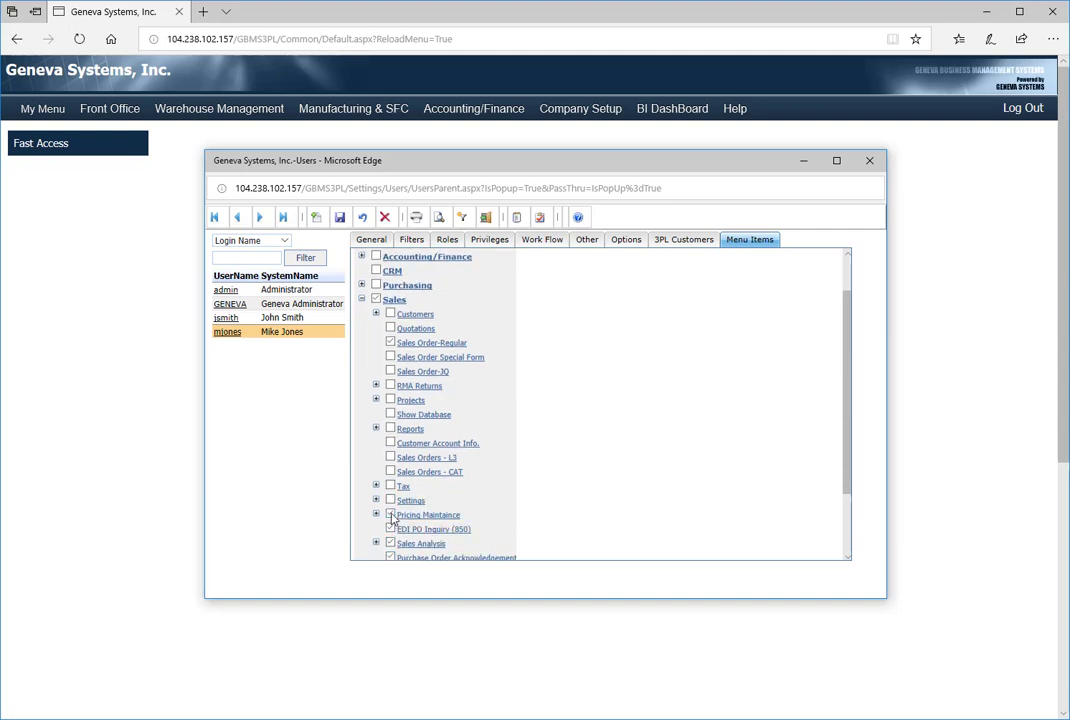
{"action": "left_click", "coordinate": [390, 528]}
{"action": "left_click", "coordinate": [390, 543]}
{"action": "left_click", "coordinate": [390, 557]}
{"action": "scroll", "coordinate": [566, 485], "scroll_direction": "down", "scroll_amount": 1}
{"action": "scroll", "coordinate": [580, 480], "scroll_direction": "up", "scroll_amount": 2}
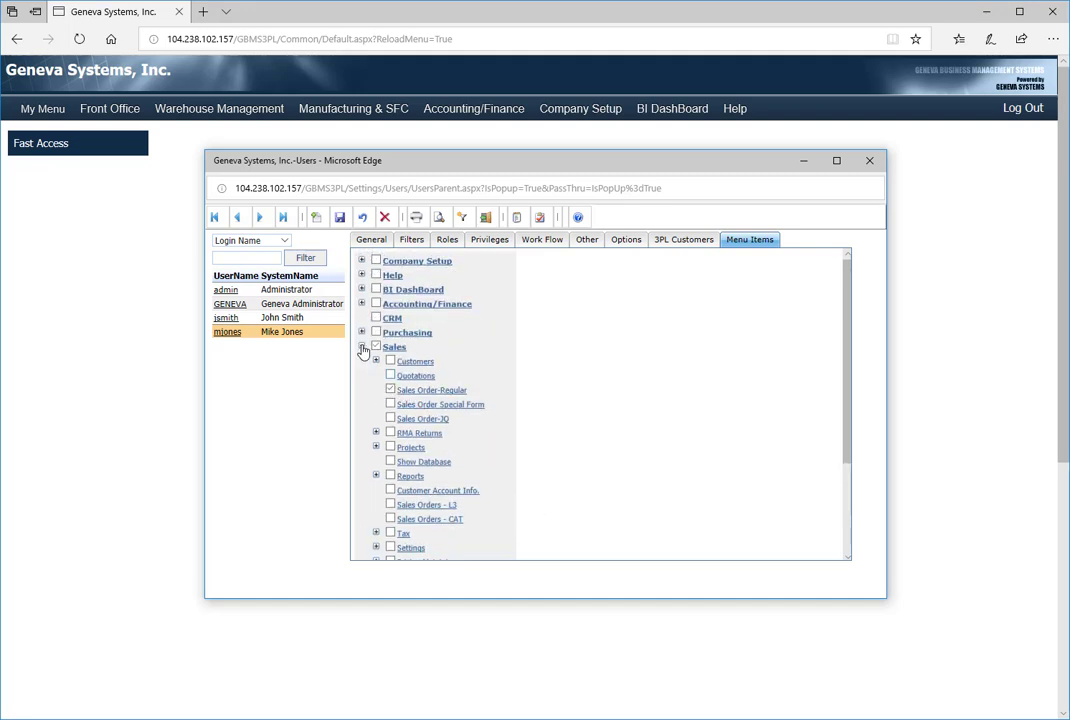
{"action": "left_click", "coordinate": [361, 347]}
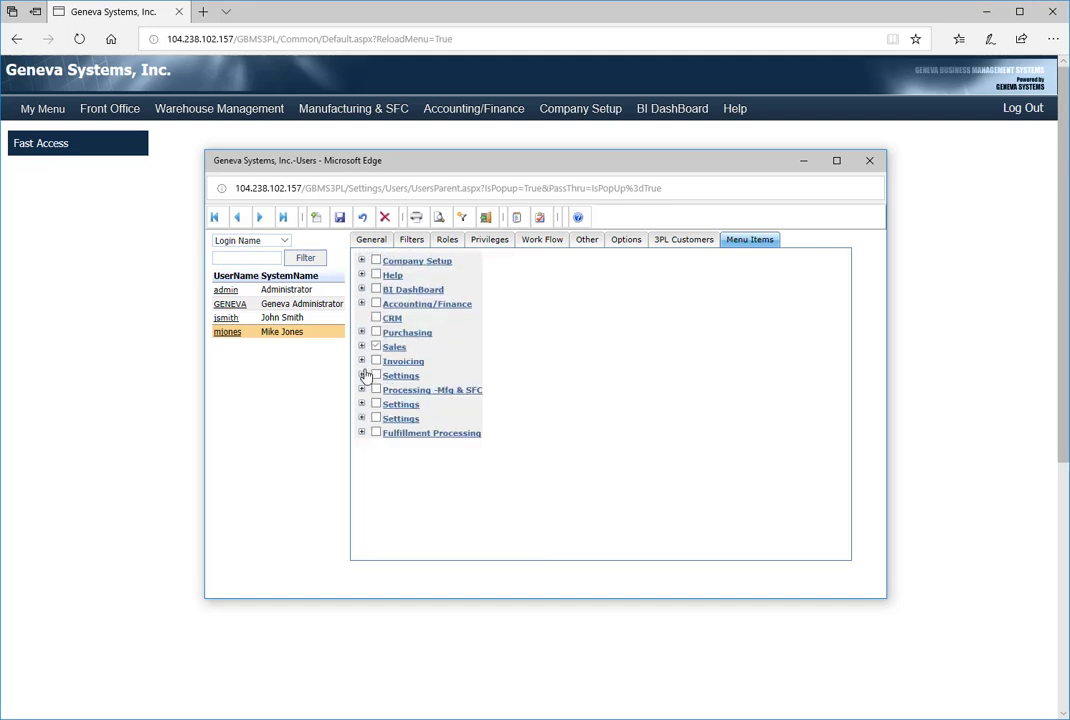
Step: Enable Fulfillment Processing for the new user with only Inventory Inquiry-Regular under Inventory, clear all other items, and save the record
{"action": "left_click", "coordinate": [362, 433]}
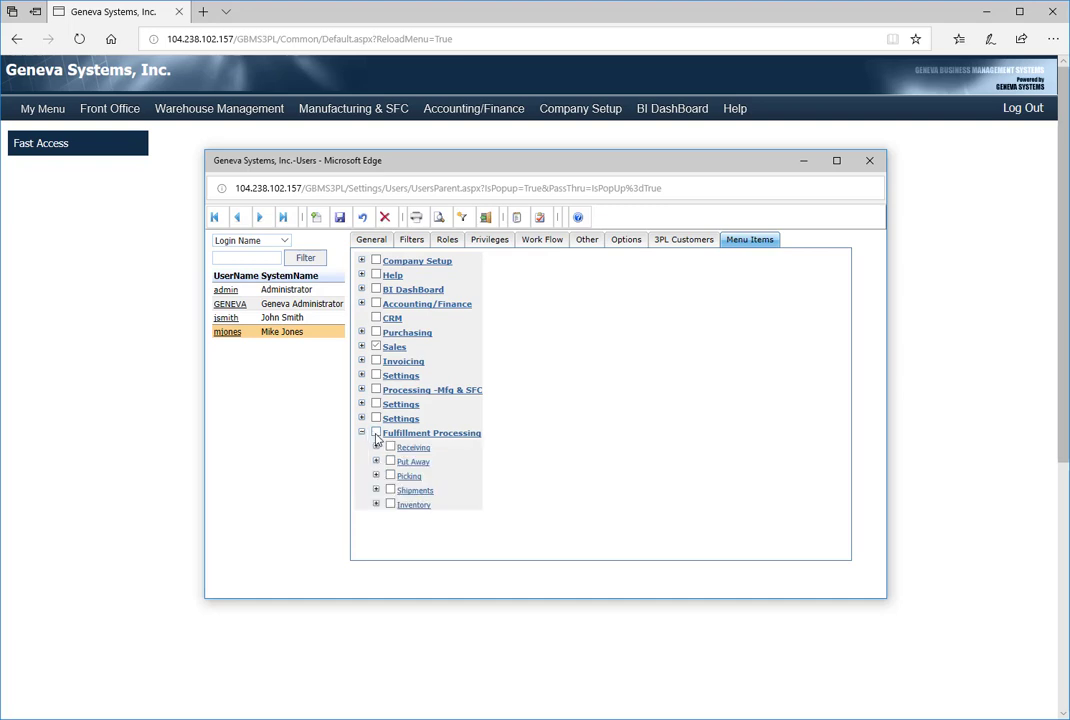
{"action": "left_click", "coordinate": [390, 446]}
{"action": "left_click", "coordinate": [390, 461]}
{"action": "left_click", "coordinate": [376, 504]}
{"action": "scroll", "coordinate": [599, 478], "scroll_direction": "down", "scroll_amount": 1}
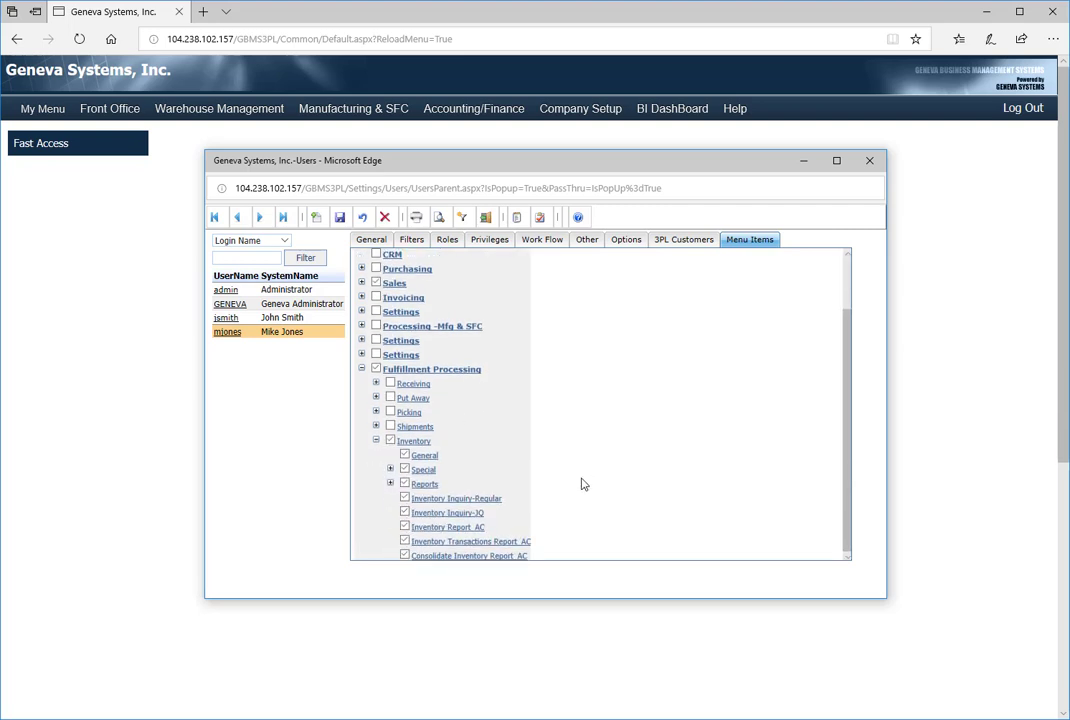
{"action": "left_click", "coordinate": [405, 455]}
{"action": "left_click", "coordinate": [405, 469]}
{"action": "left_click", "coordinate": [405, 483]}
{"action": "left_click", "coordinate": [405, 512]}
{"action": "left_click", "coordinate": [405, 527]}
{"action": "left_click", "coordinate": [405, 541]}
{"action": "left_click", "coordinate": [405, 555]}
{"action": "left_click", "coordinate": [340, 218]}
Step: Set CustA as the new user's only 3PL customer, clear GBMS_3PL, save, and apply the copy of all user information
{"action": "left_click", "coordinate": [682, 240]}
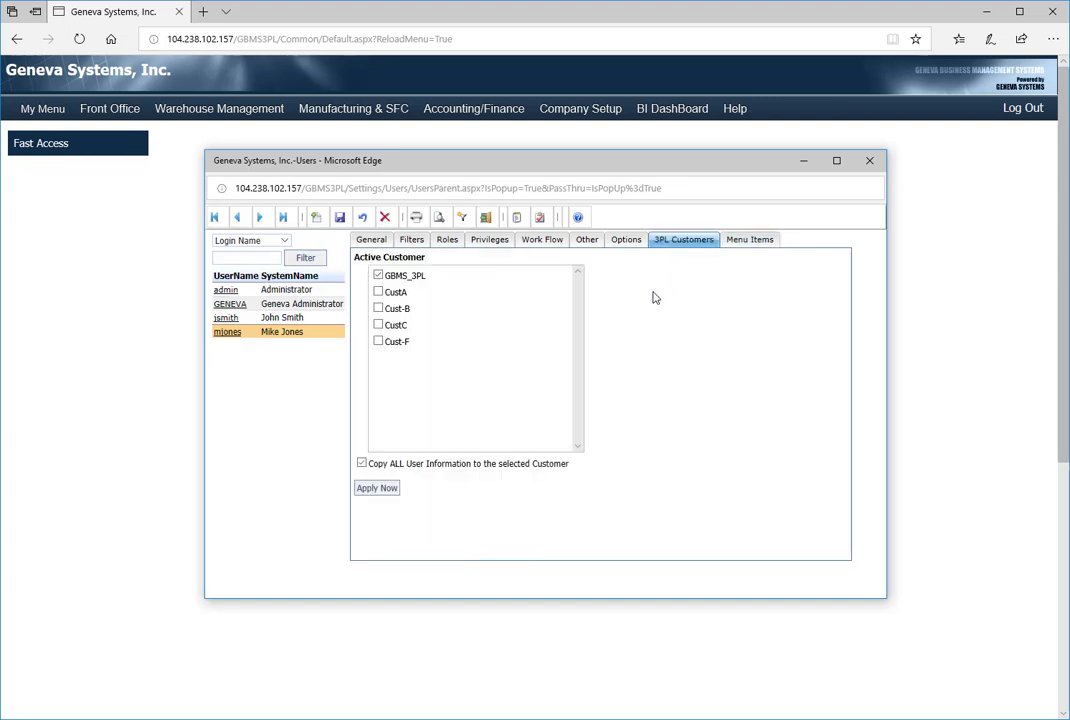
{"action": "left_click", "coordinate": [378, 275]}
{"action": "left_click", "coordinate": [379, 292]}
{"action": "left_click", "coordinate": [340, 218]}
{"action": "left_click", "coordinate": [378, 490]}
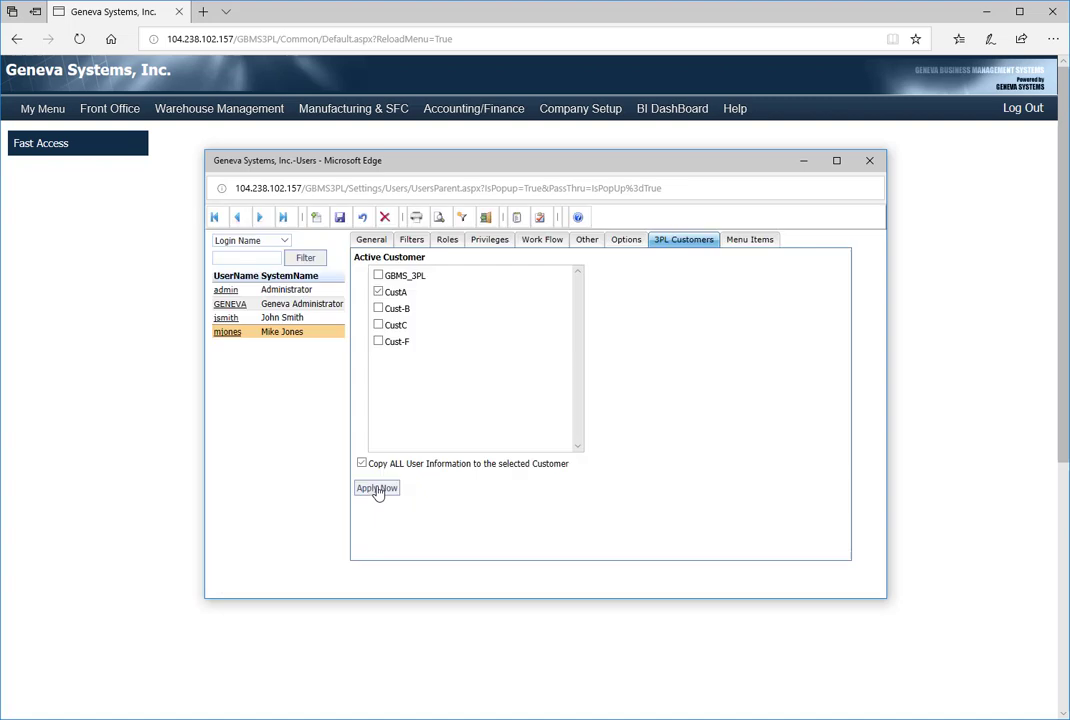
Step: Review the new user's additional privileges and enabled menu items, and close the Users window
{"action": "left_click", "coordinate": [484, 243]}
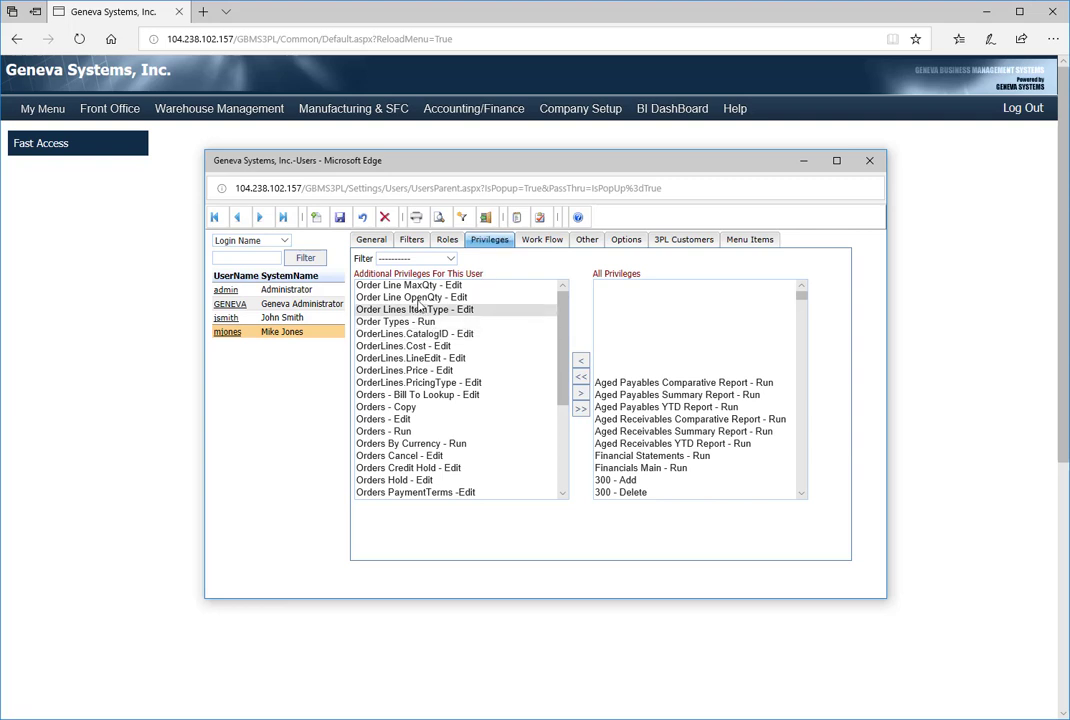
{"action": "left_click", "coordinate": [748, 241]}
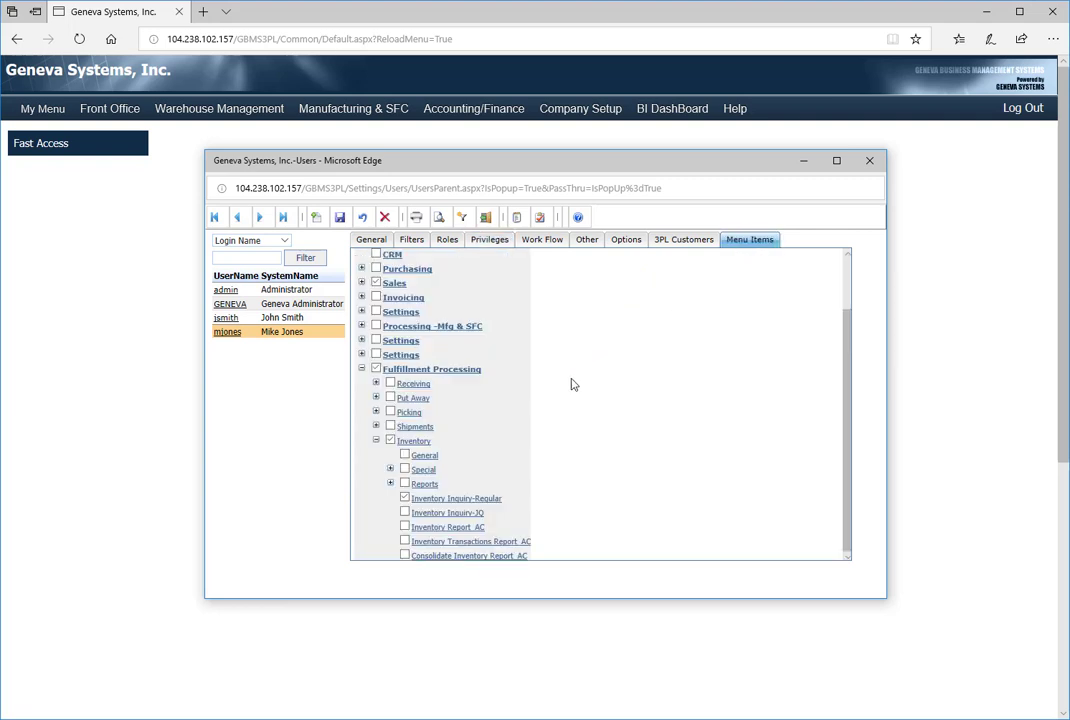
{"action": "left_click", "coordinate": [362, 369]}
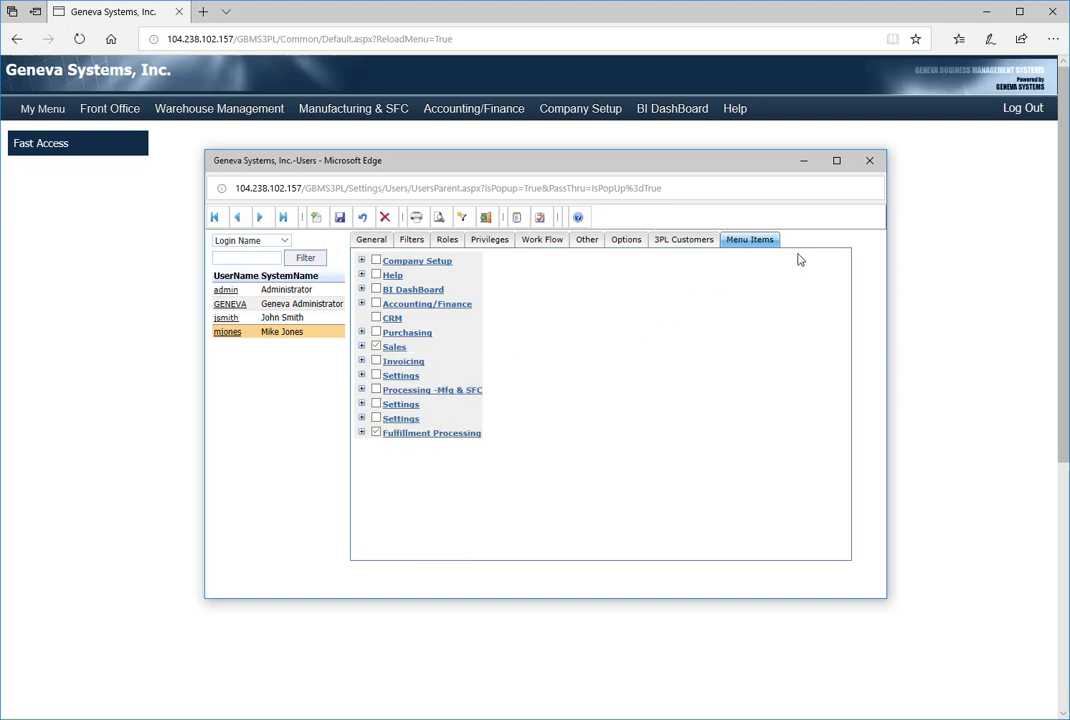
{"action": "left_click", "coordinate": [870, 162]}
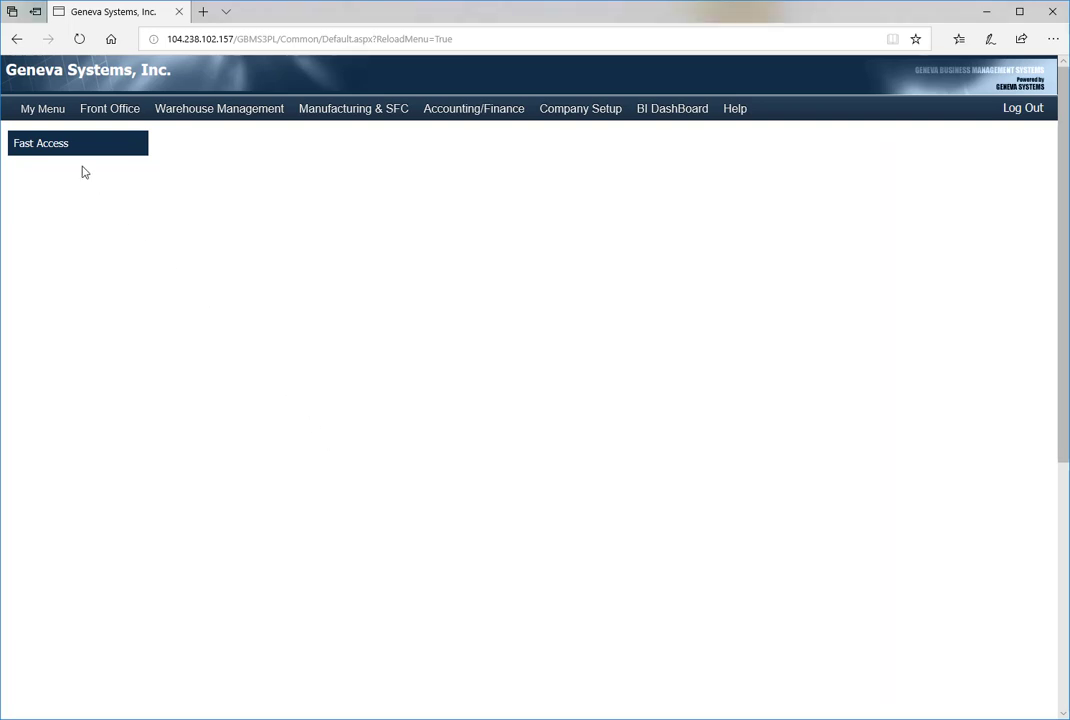
Step: Log off and log in to Customer A as the new user, entering the user name and account password
{"action": "mouse_move", "coordinate": [46, 113]}
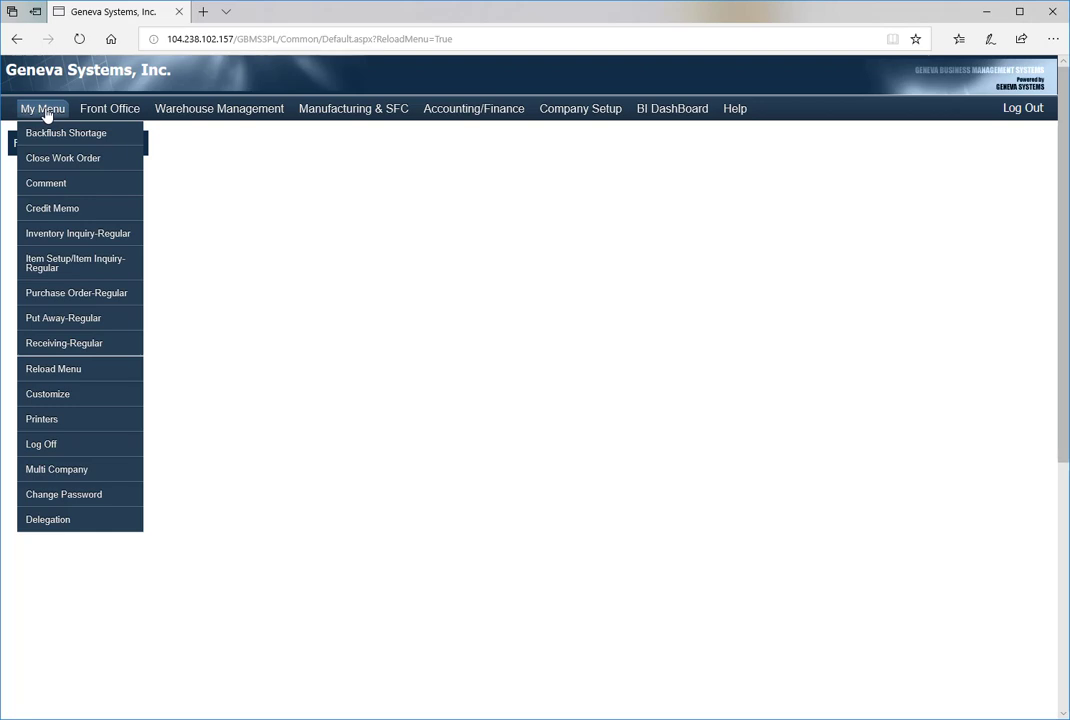
{"action": "left_click", "coordinate": [47, 447]}
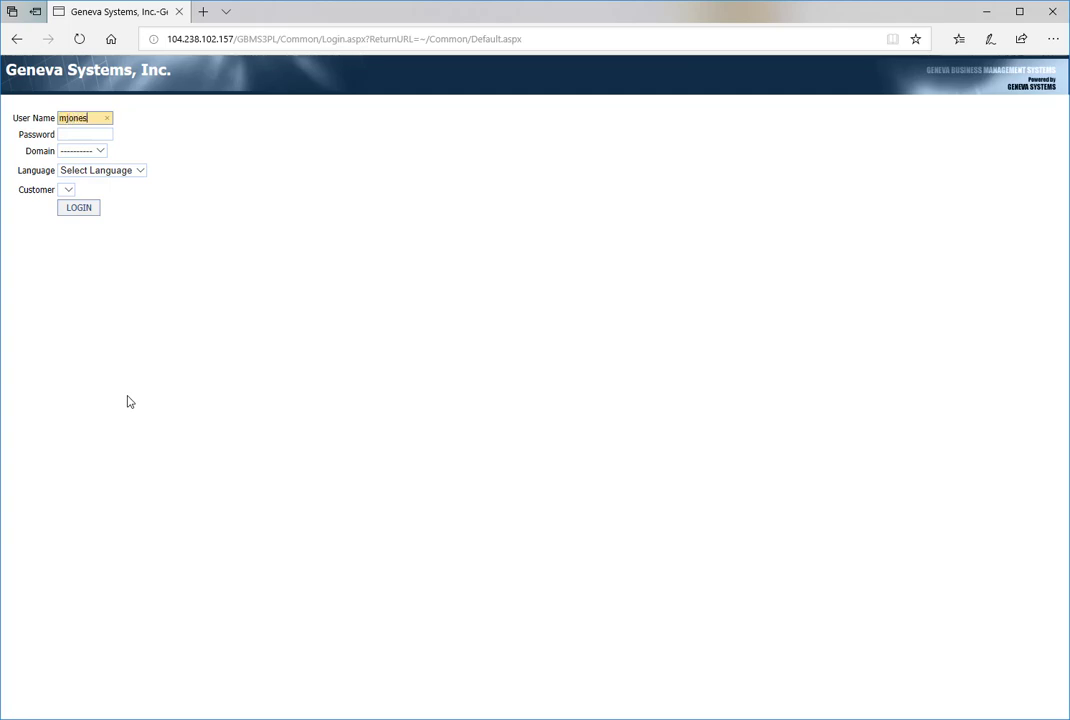
{"action": "key", "text": "Tab"}
{"action": "type", "text": "•••"}
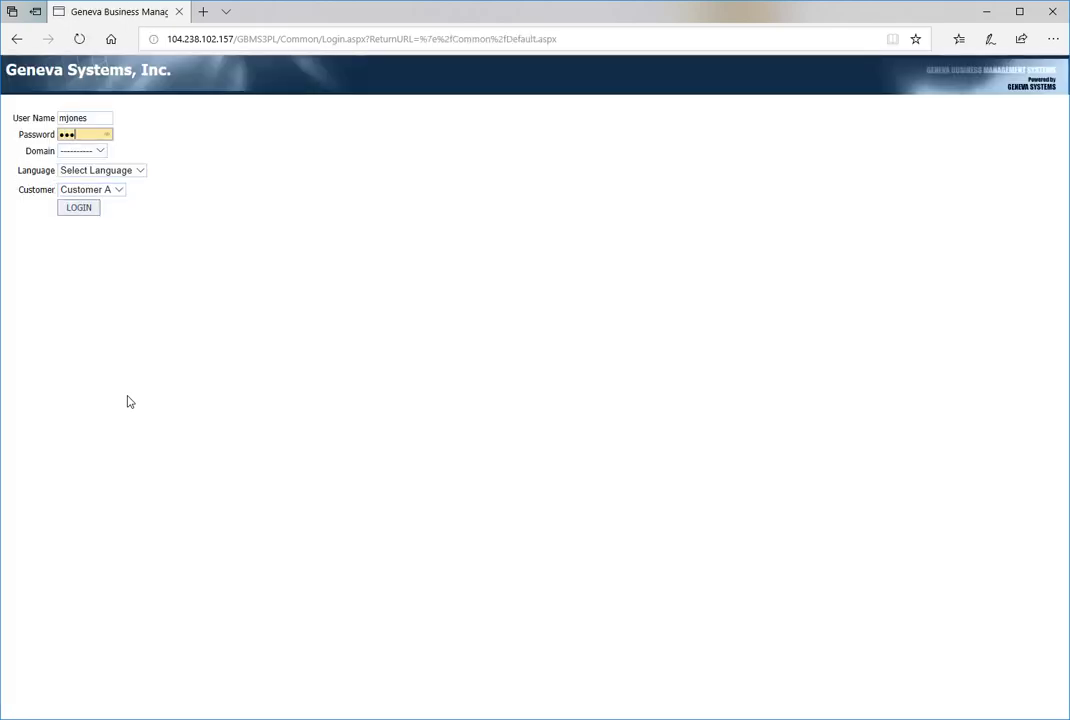
{"action": "type", "text": "••"}
{"action": "key", "text": "Return"}
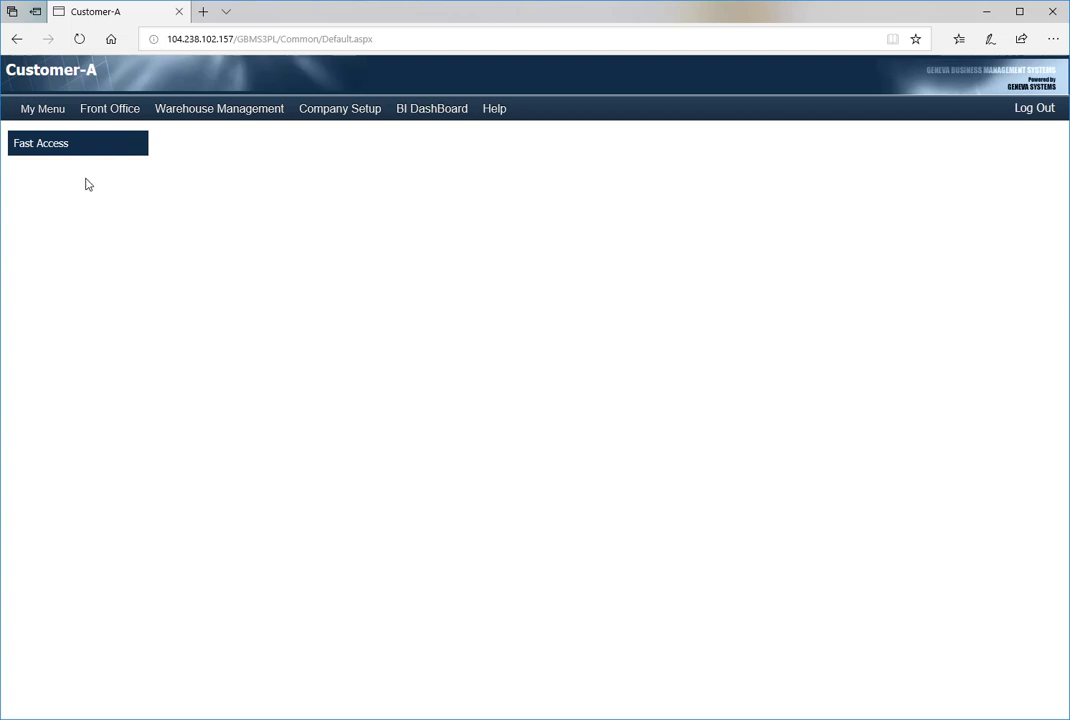
Step: Check the new user's available menu items and search the regular sales orders with the default filters
{"action": "mouse_move", "coordinate": [60, 118]}
{"action": "left_click", "coordinate": [248, 116]}
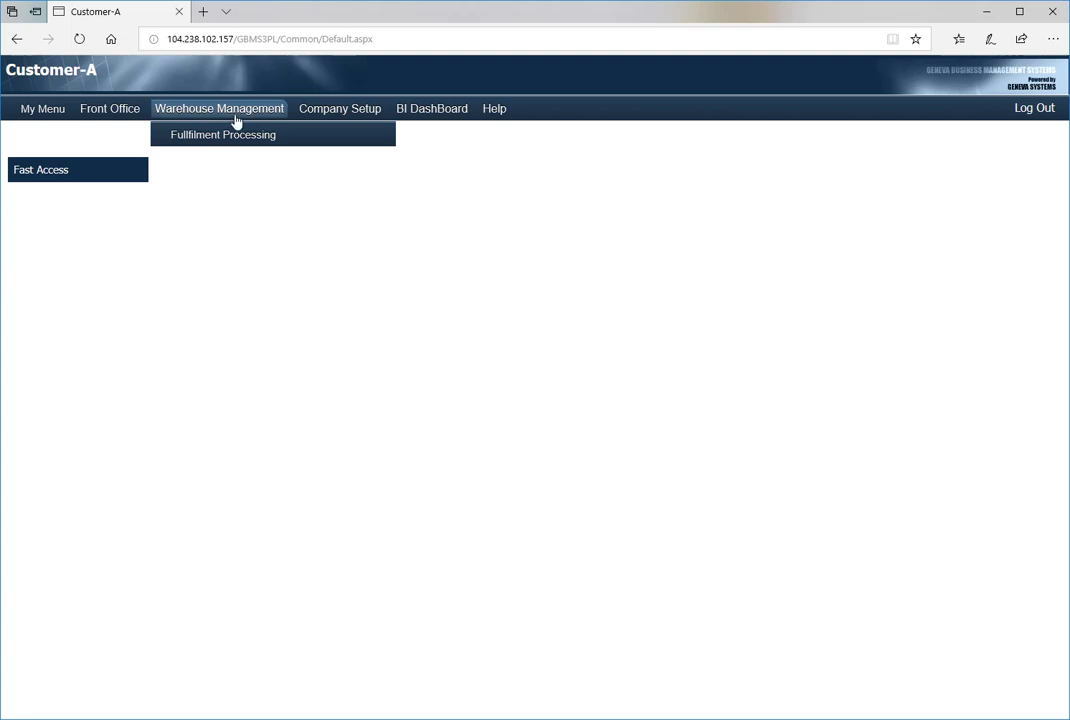
{"action": "mouse_move", "coordinate": [234, 143]}
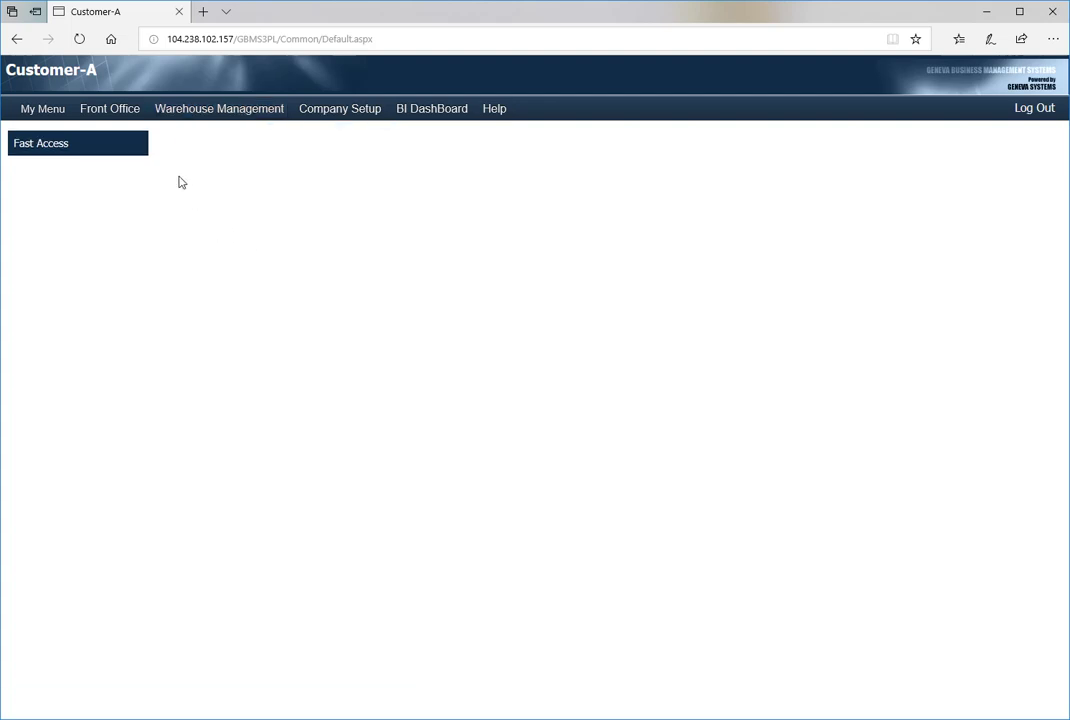
{"action": "mouse_move", "coordinate": [124, 112]}
{"action": "mouse_move", "coordinate": [112, 140]}
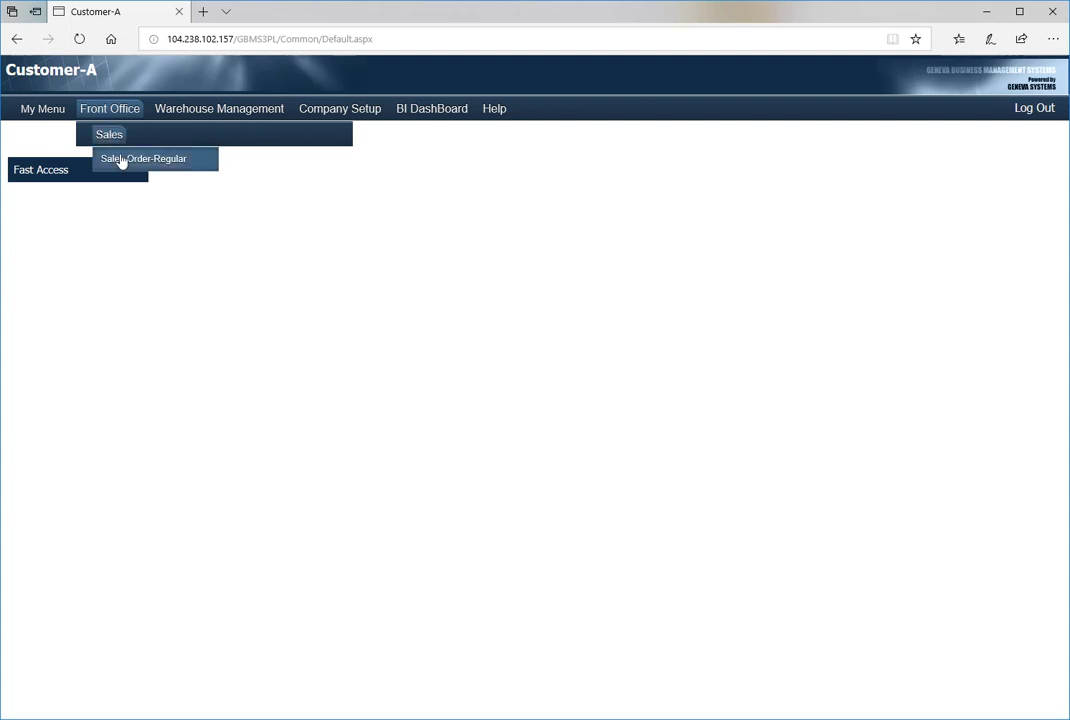
{"action": "left_click", "coordinate": [121, 160]}
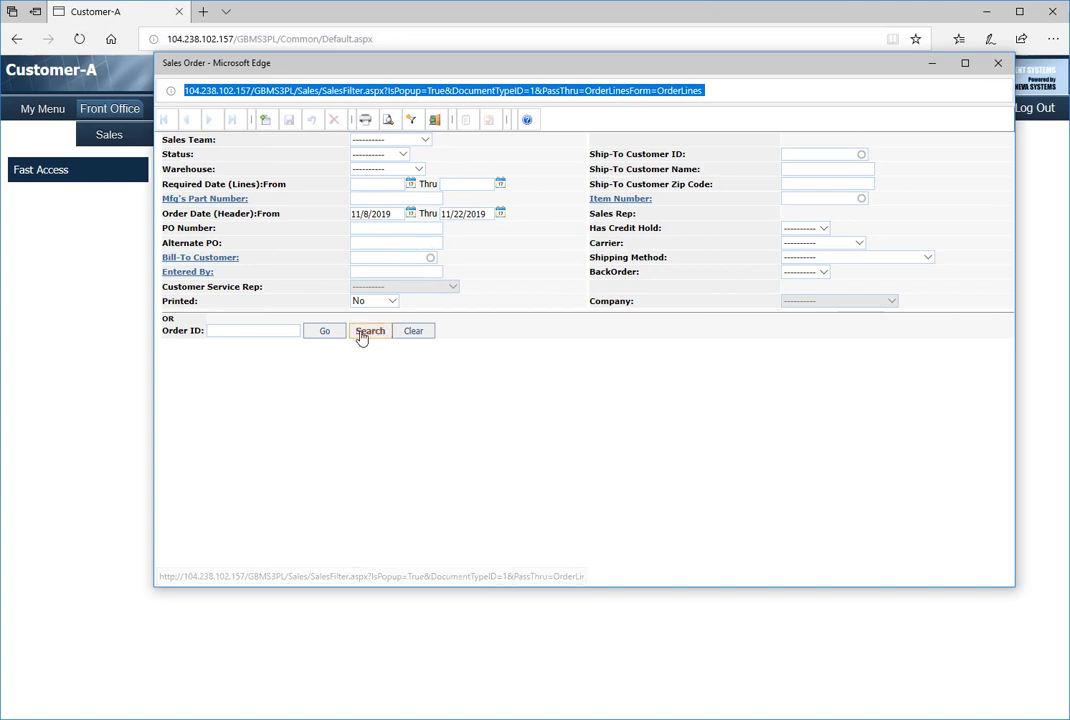
{"action": "left_click", "coordinate": [362, 333]}
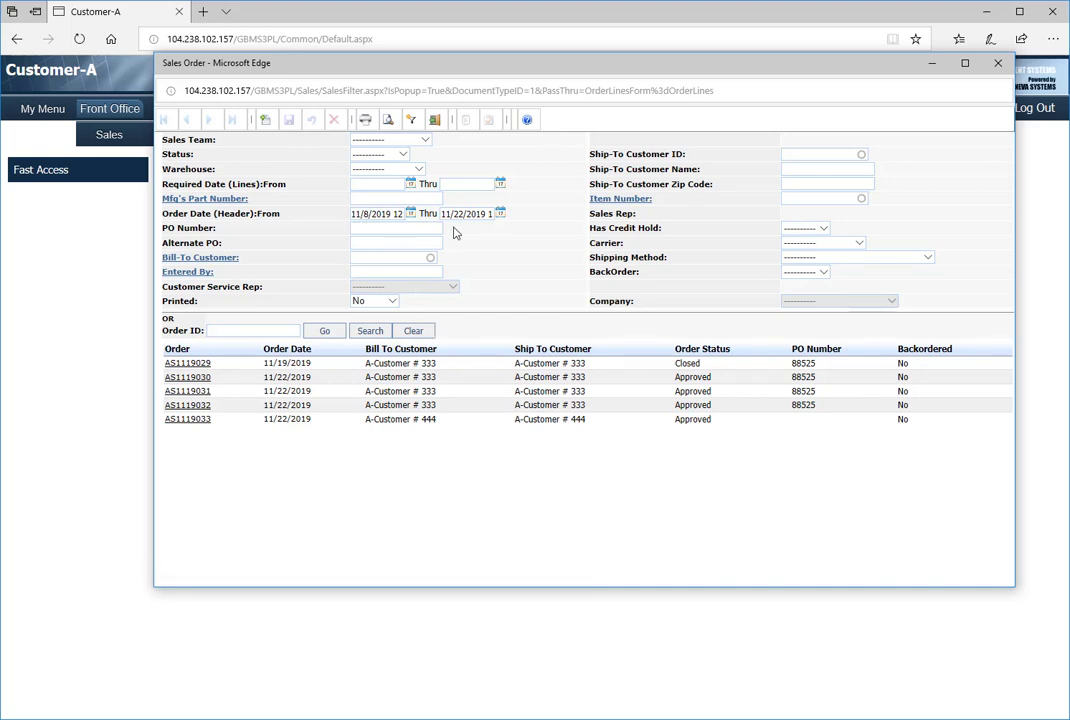
Step: Start a new sales order, review its blank form, and close the Sales Order window without saving
{"action": "left_click", "coordinate": [265, 121]}
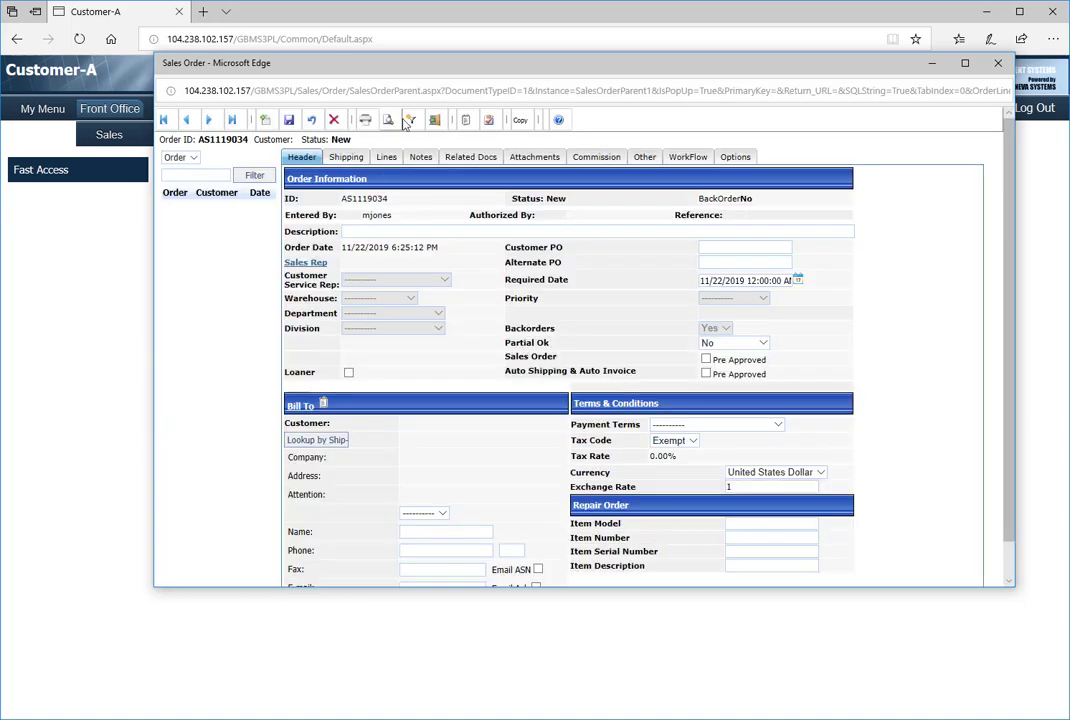
{"action": "left_click_drag", "start_coordinate": [340, 64], "coordinate": [260, 88]}
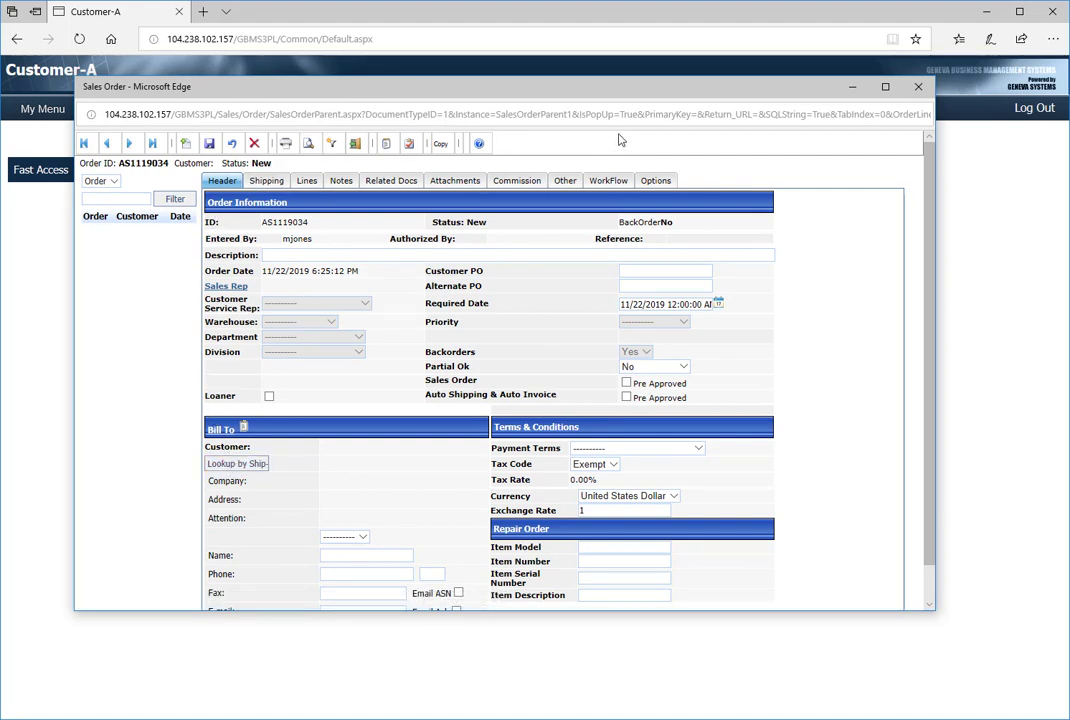
{"action": "left_click", "coordinate": [920, 91]}
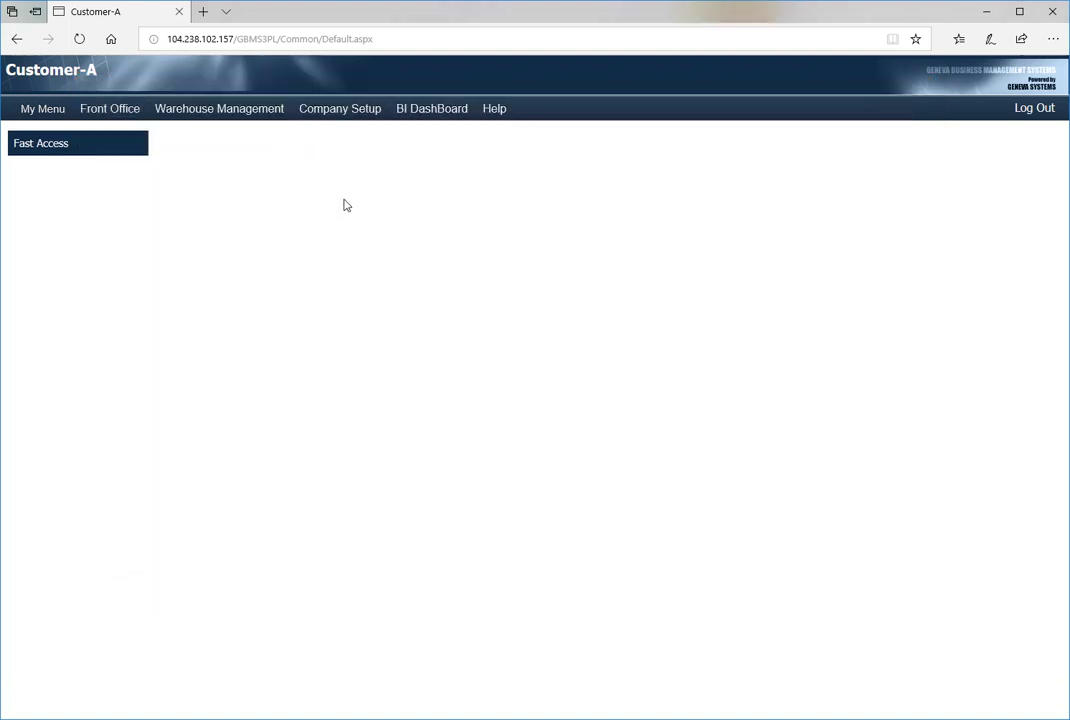
Step: Open Inventory Inquiry-Regular, enlarge its window, and search the inventory without any filters
{"action": "mouse_move", "coordinate": [206, 117]}
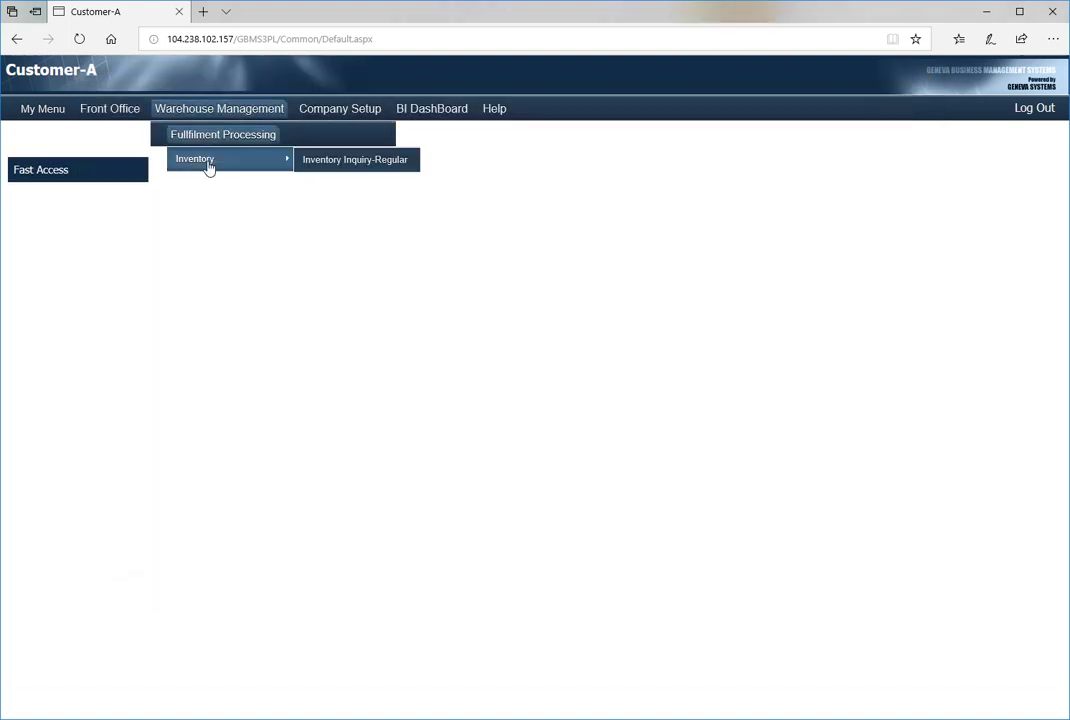
{"action": "left_click", "coordinate": [337, 160]}
{"action": "left_click_drag", "start_coordinate": [203, 5], "coordinate": [529, 105]}
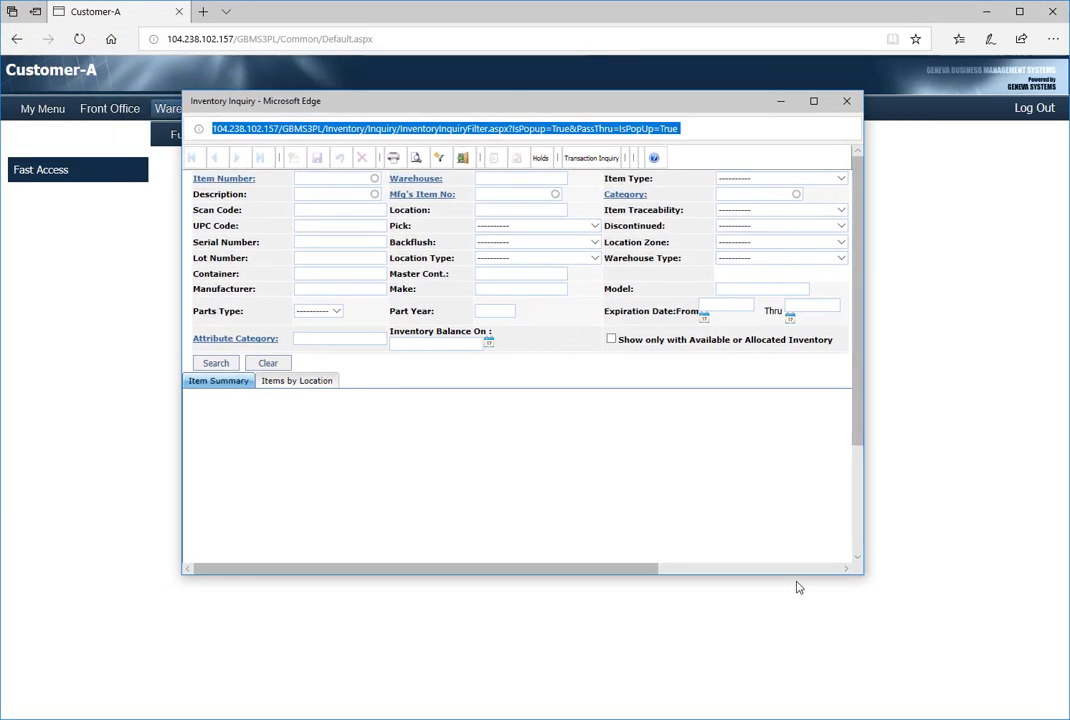
{"action": "left_click_drag", "start_coordinate": [857, 586], "coordinate": [987, 642]}
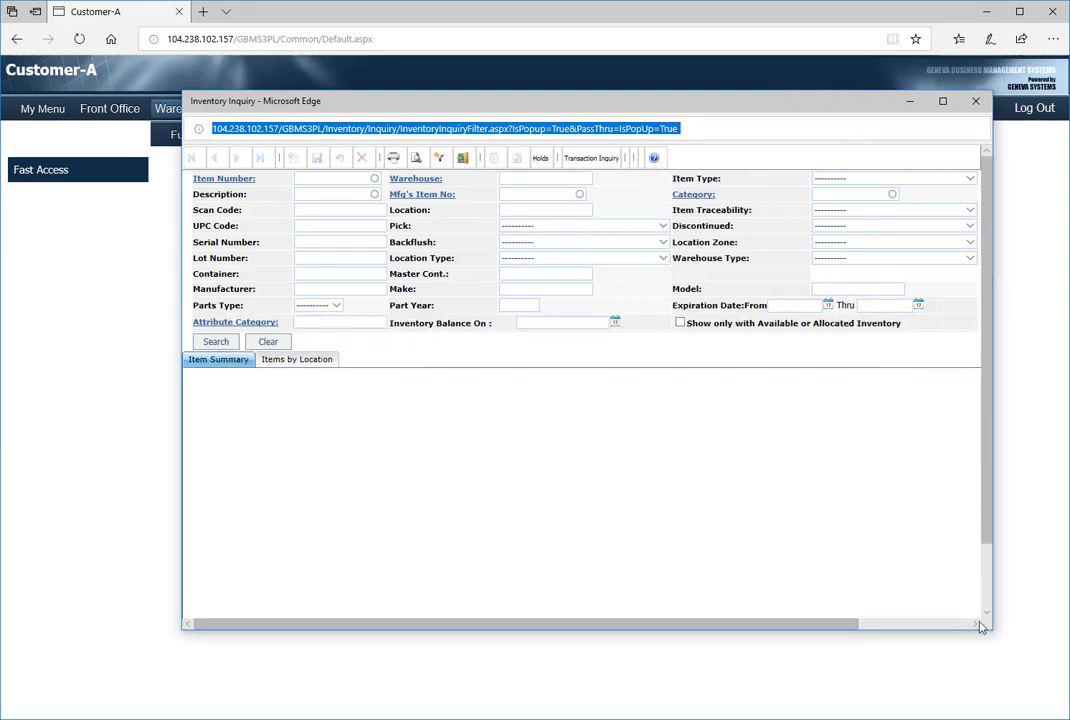
{"action": "left_click", "coordinate": [215, 341]}
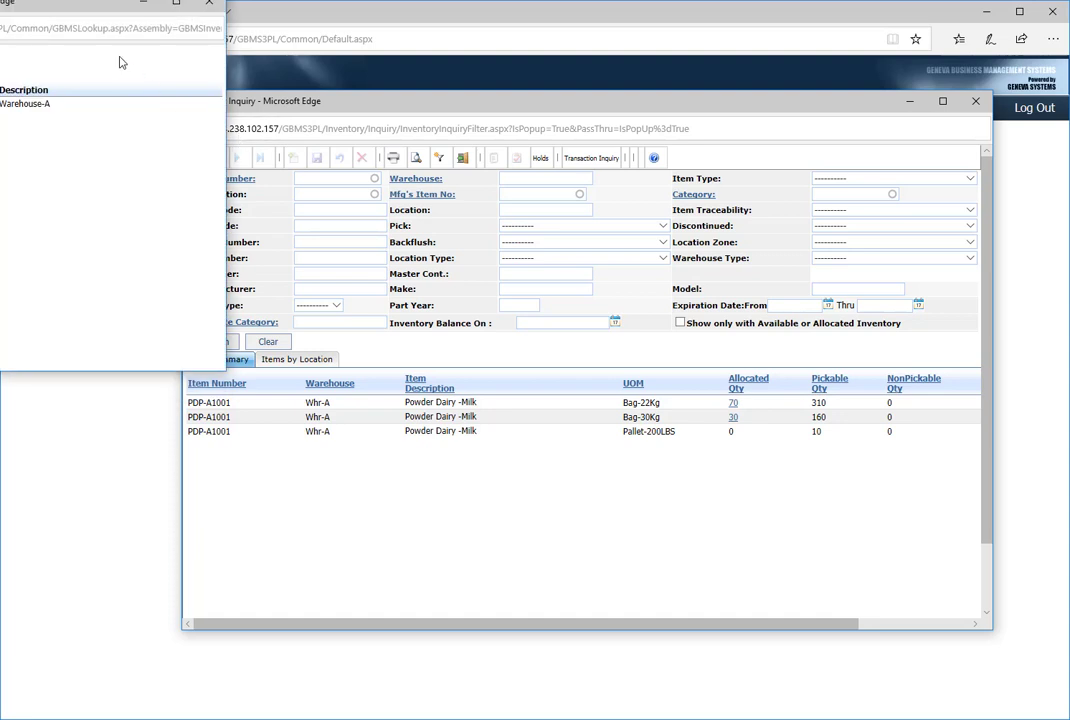
Step: Review the warehouses offered in the Warehouse Lookup, and close the lookup and the Inventory Inquiry window
{"action": "left_click_drag", "start_coordinate": [92, 4], "coordinate": [419, 120]}
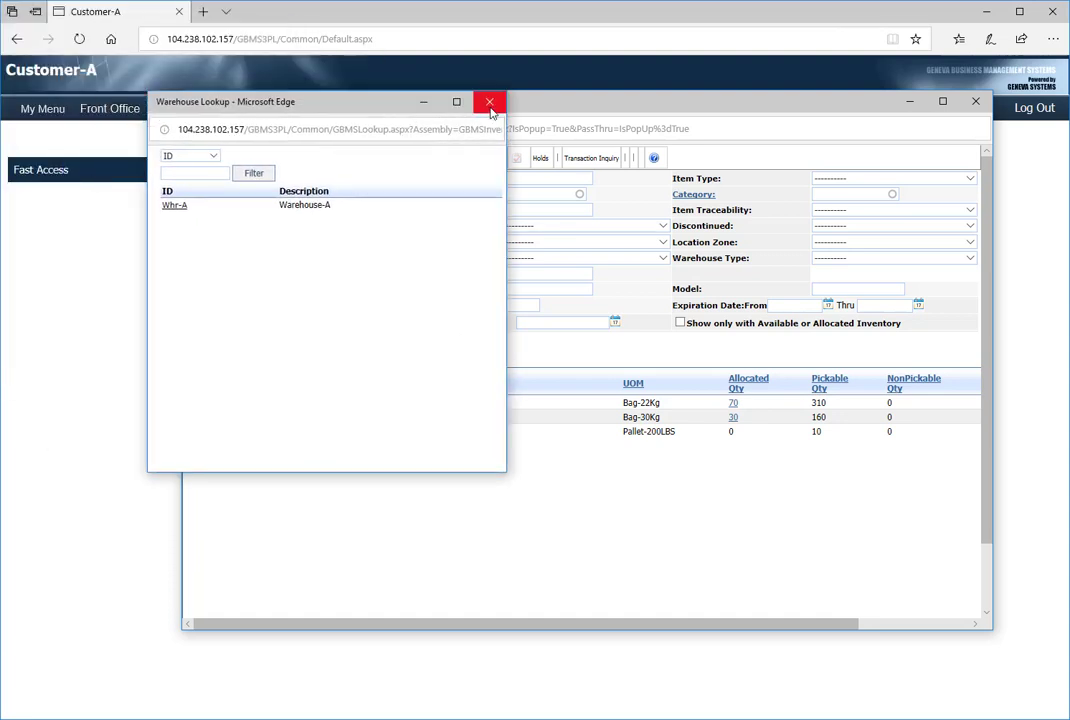
{"action": "left_click", "coordinate": [487, 103]}
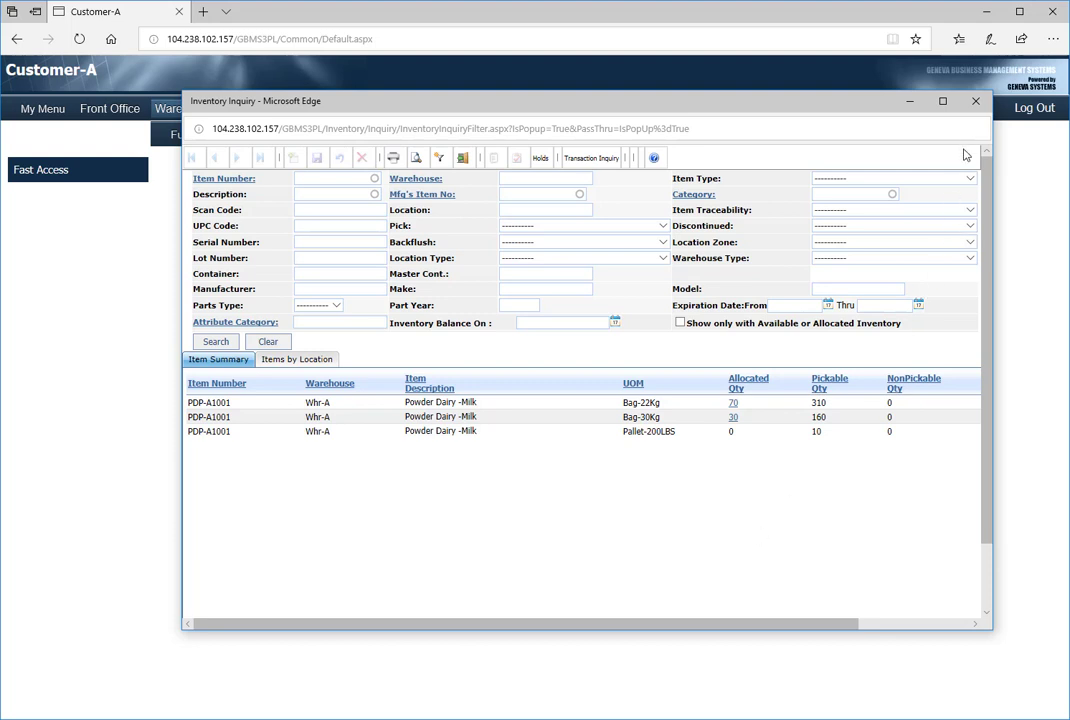
{"action": "left_click", "coordinate": [975, 101]}
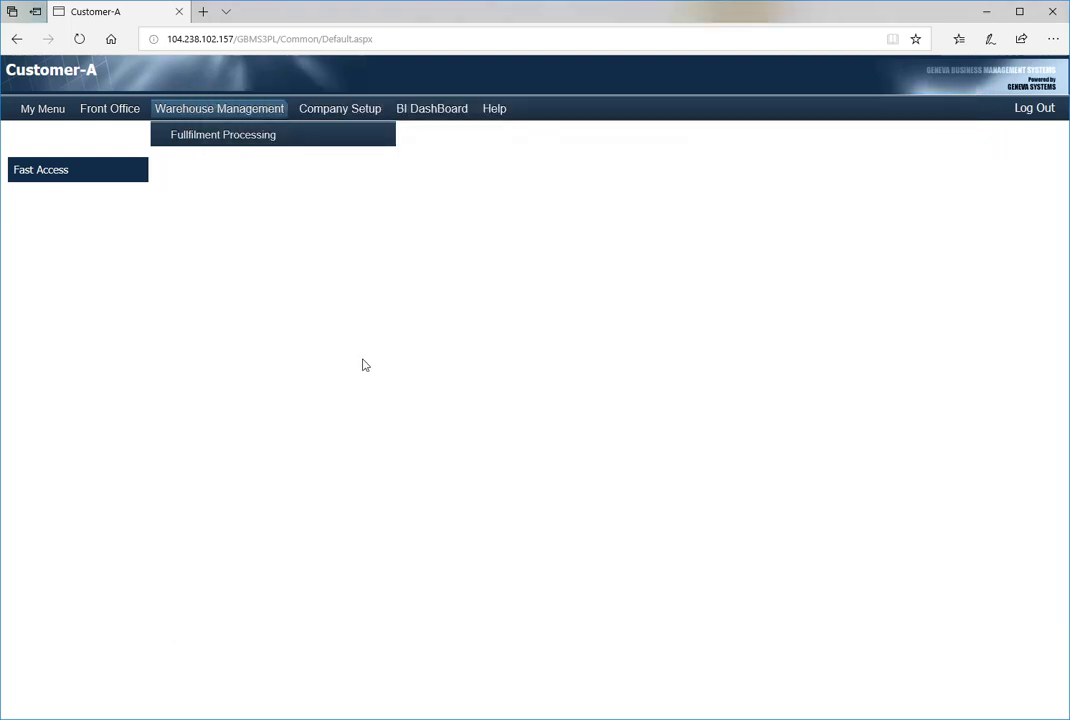